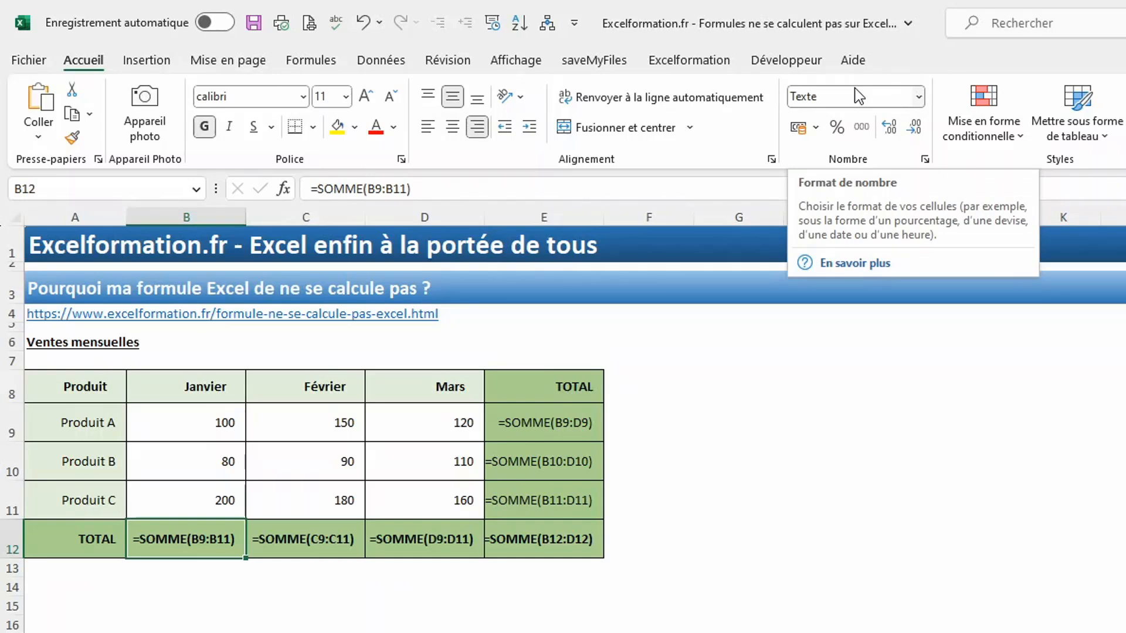
# - Change cell B12's number format to Standard and re-enter its existing SOMME formula
pyautogui.click(918, 101)
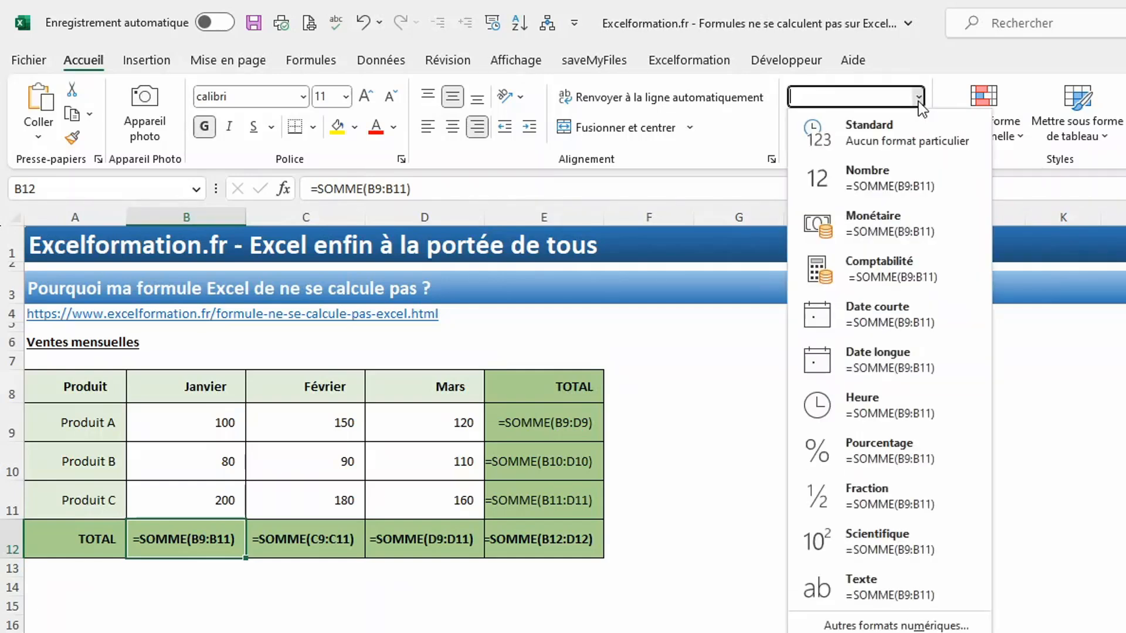
pyautogui.click(889, 141)
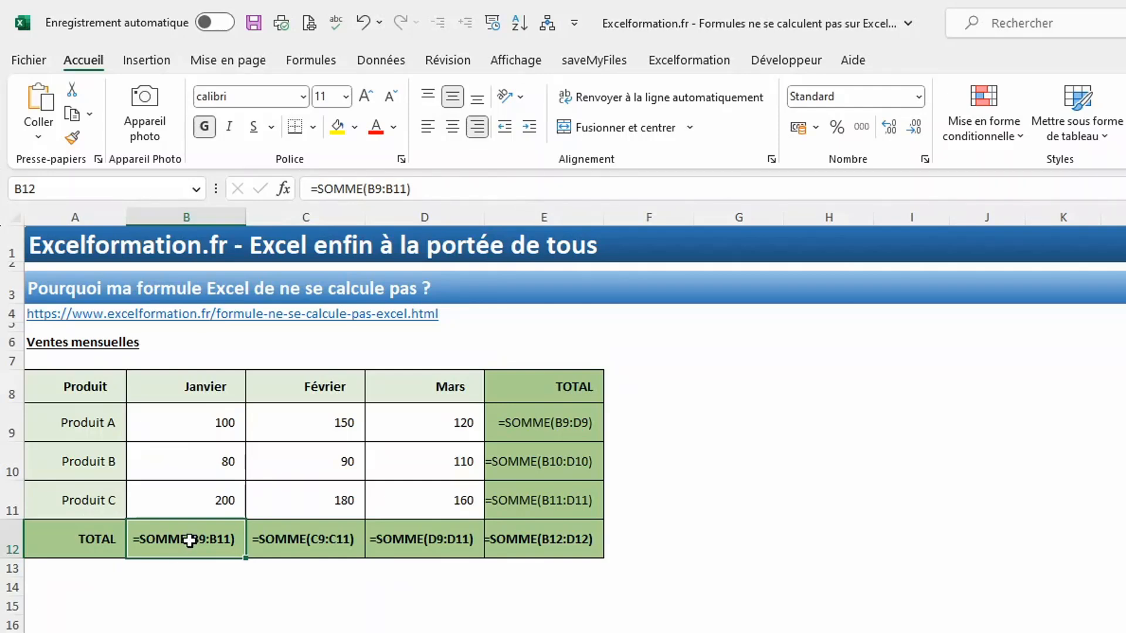
pyautogui.press('F2')
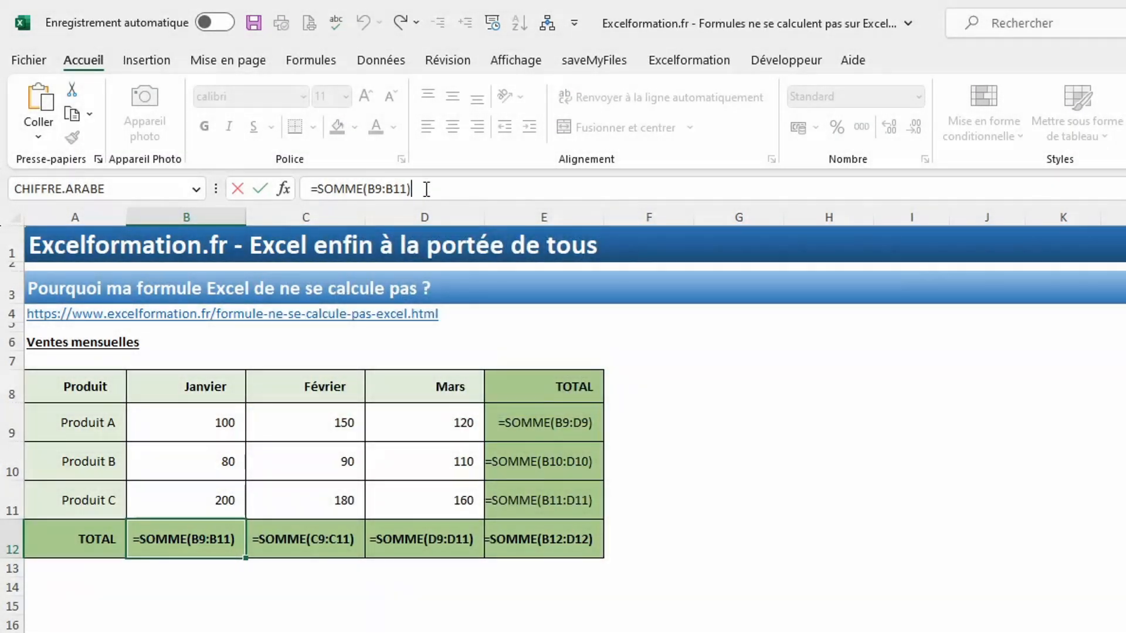
pyautogui.press('Return')
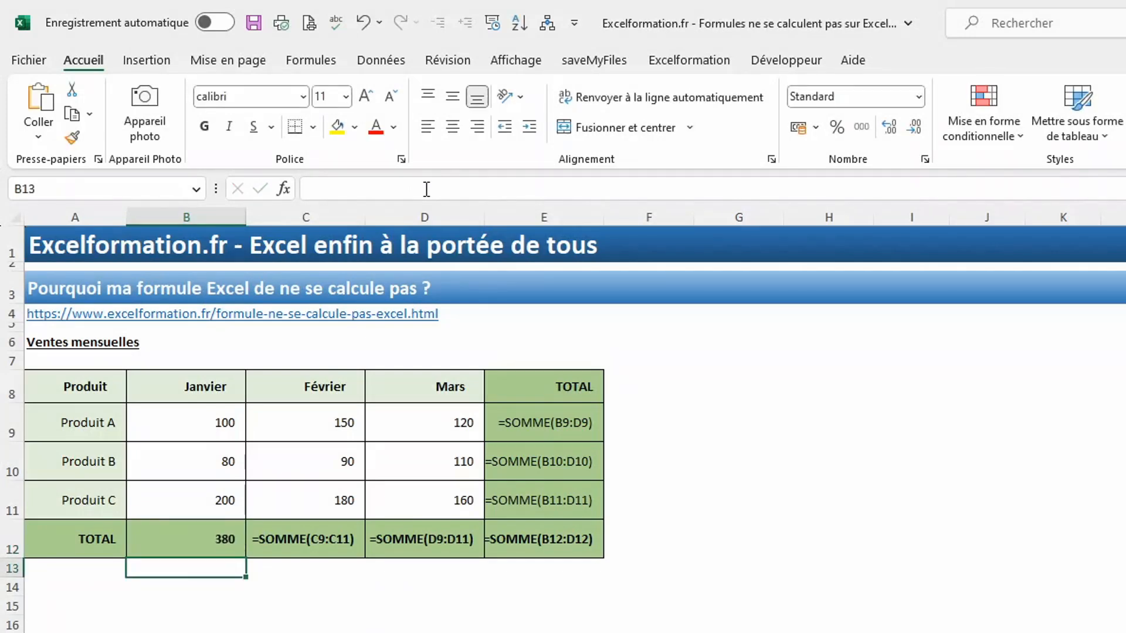
# - Apply the Standard number format to the total cells C12:E12 and E9:E11 together
pyautogui.moveTo(303, 542); pyautogui.dragTo(508, 527)
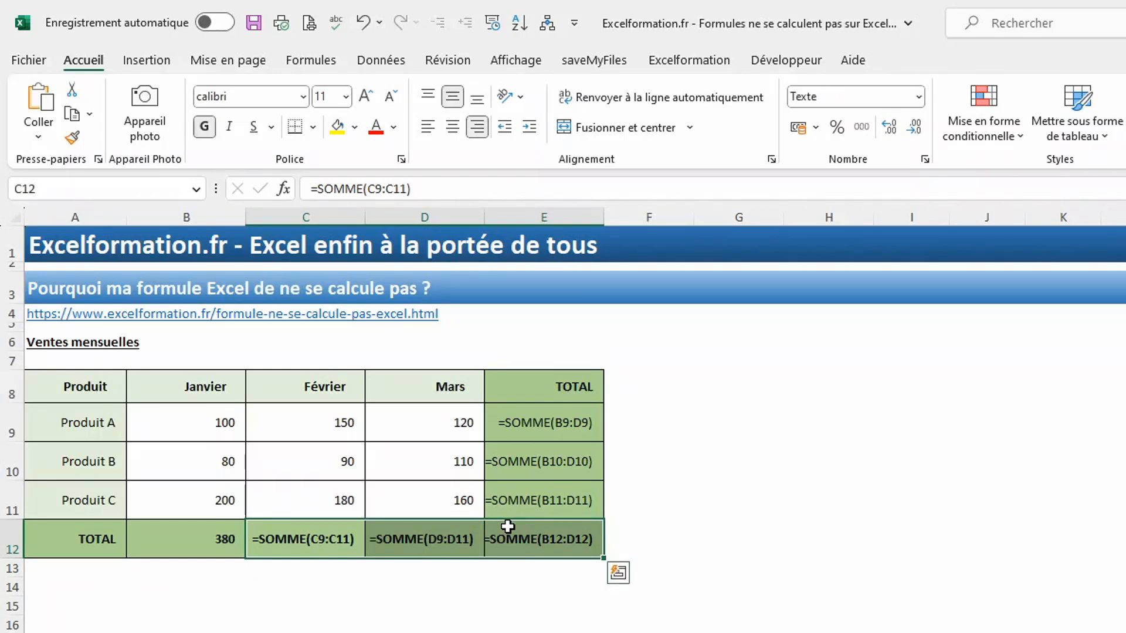
pyautogui.click(537, 439)
pyautogui.moveTo(536, 440); pyautogui.dragTo(531, 502)
pyautogui.click(918, 97)
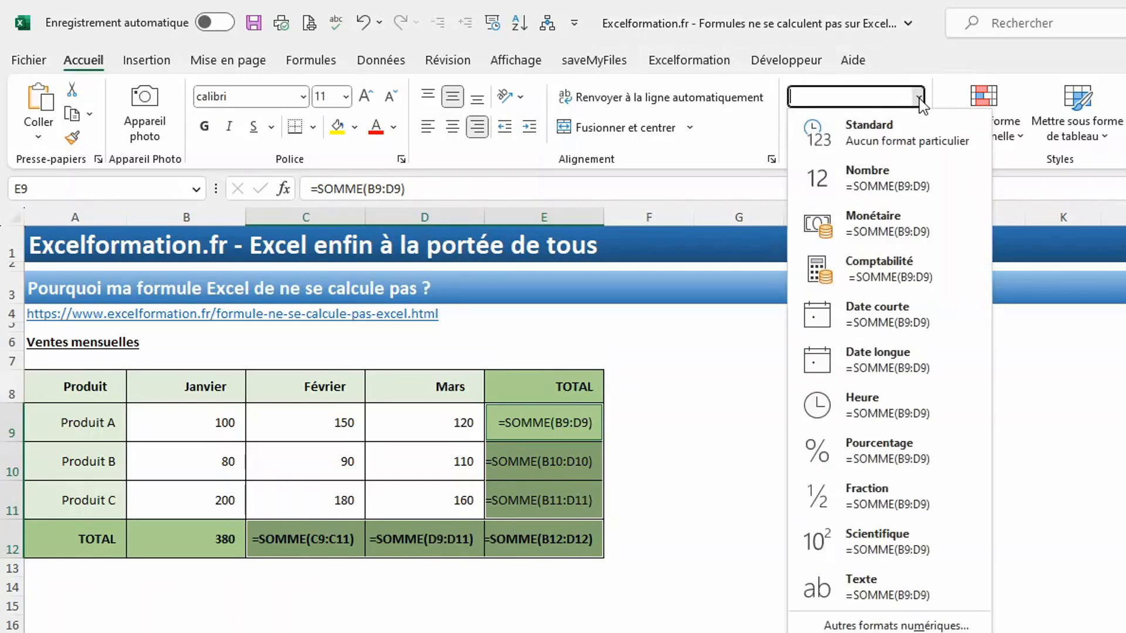
pyautogui.click(884, 130)
# - Re-enter the existing SOMME formula in the February total cell C12 so it recalculates
pyautogui.click(306, 549)
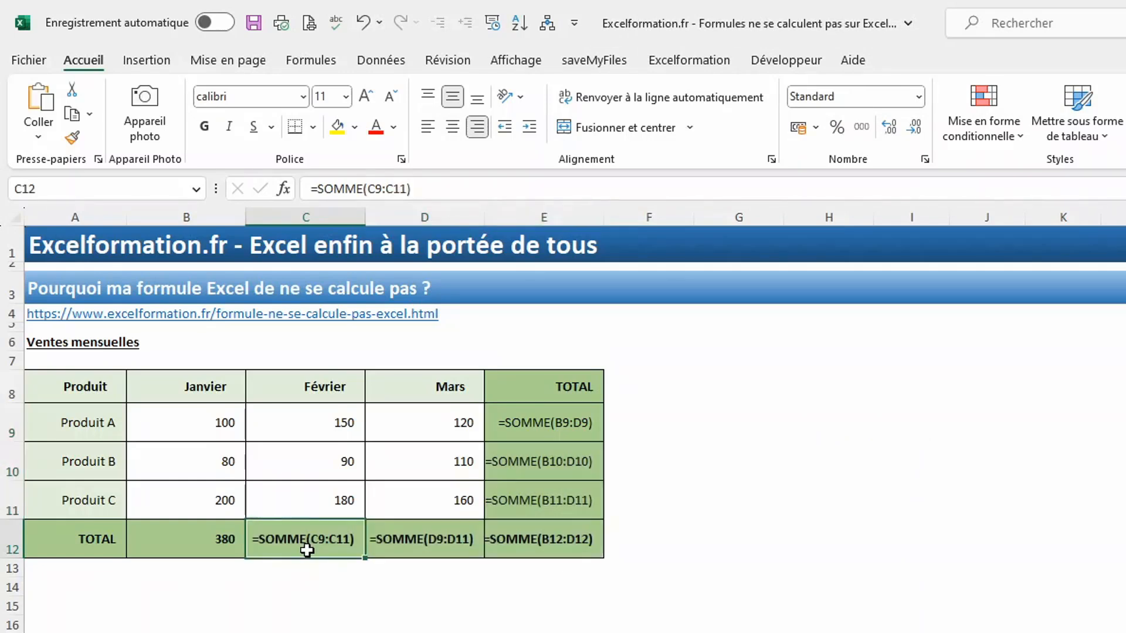
pyautogui.press('F2')
pyautogui.press('Return')
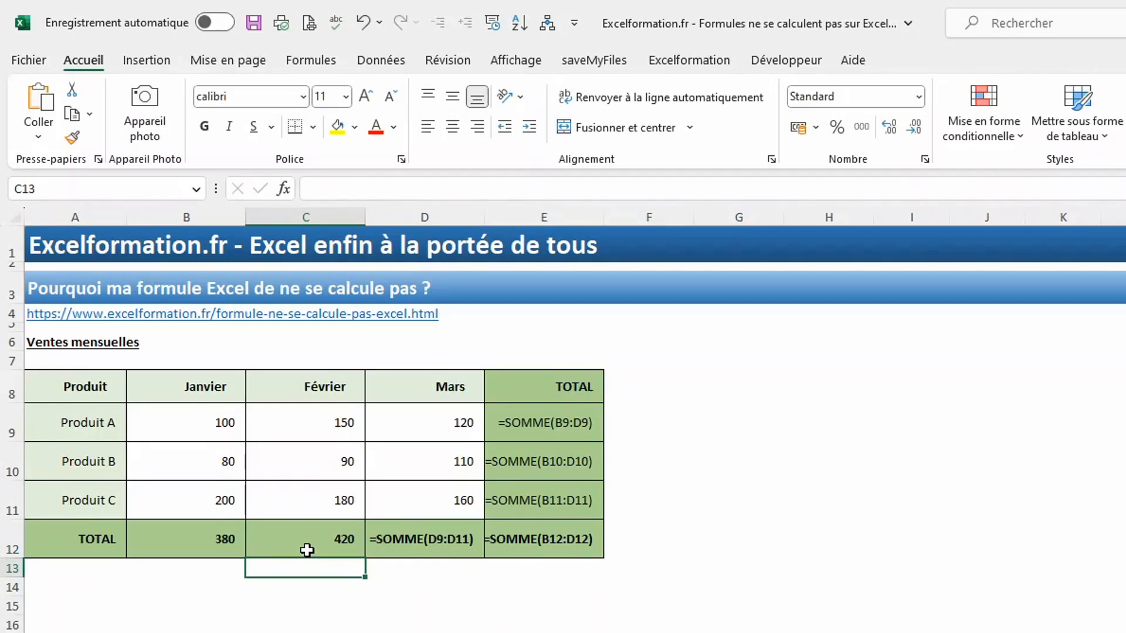
# - Run the Convertir text-to-columns wizard with its default Délimité option on column E, and likewise on column D
pyautogui.click(542, 216)
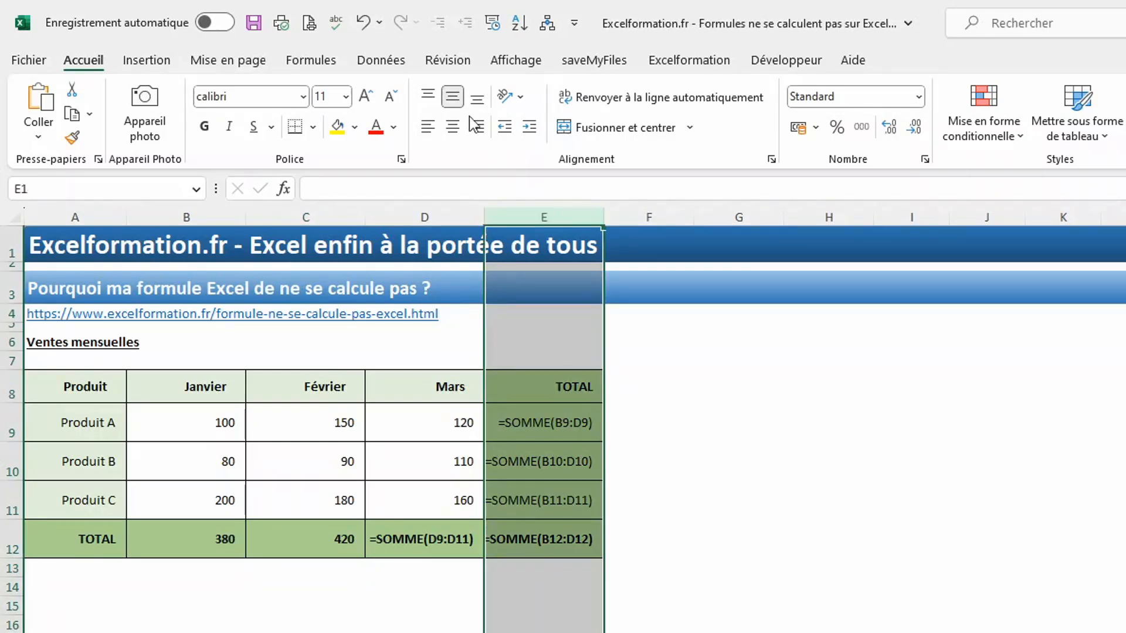
pyautogui.click(381, 60)
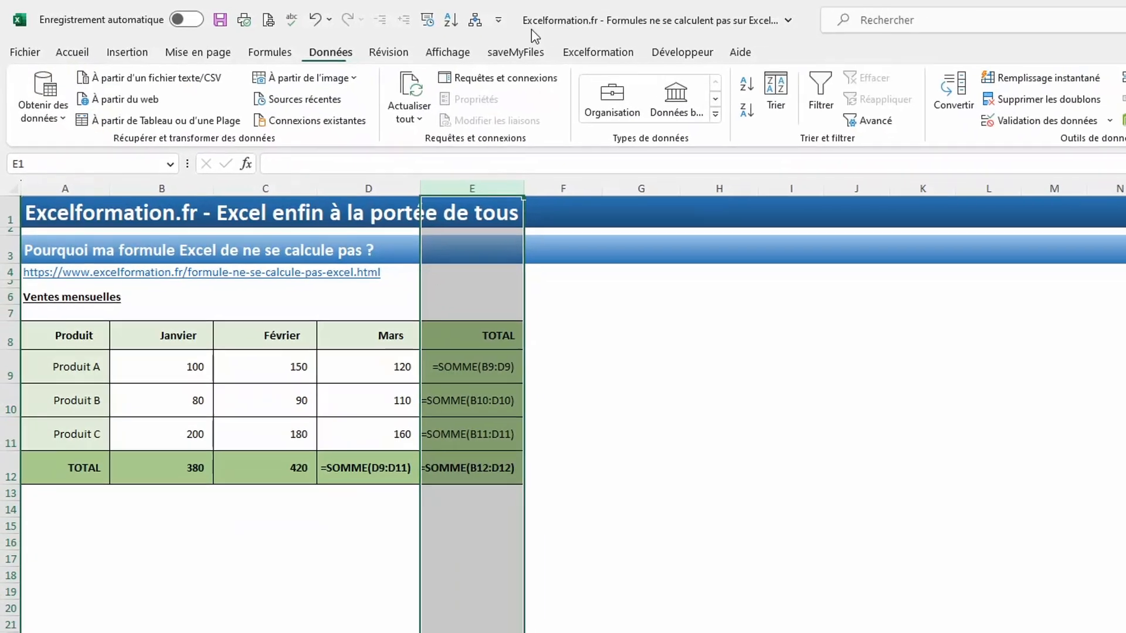
pyautogui.click(932, 97)
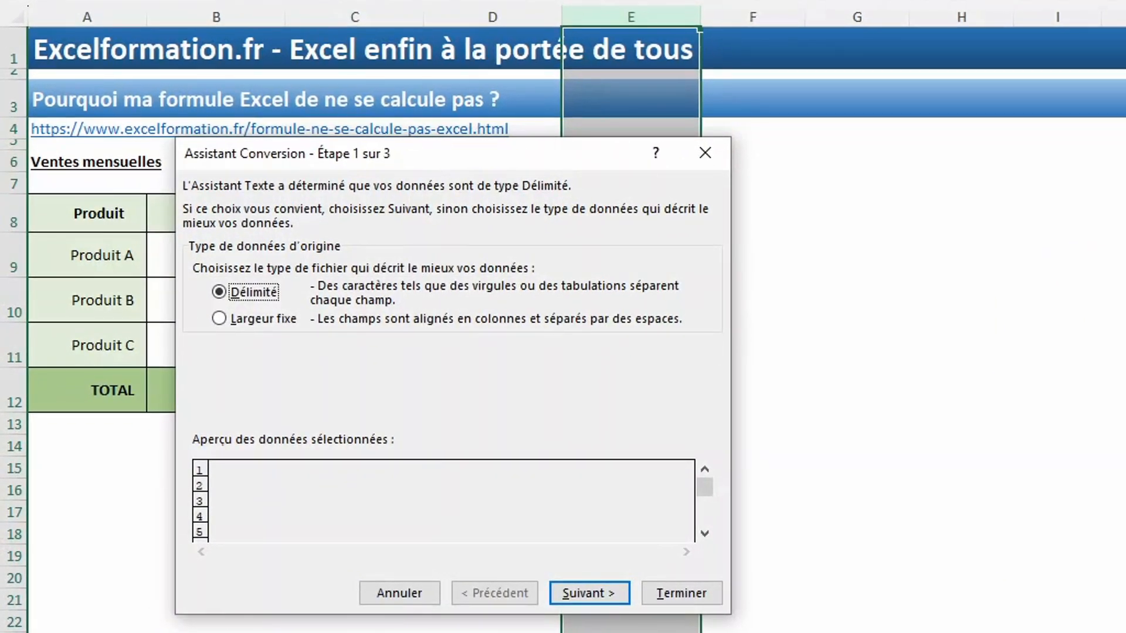
pyautogui.click(662, 593)
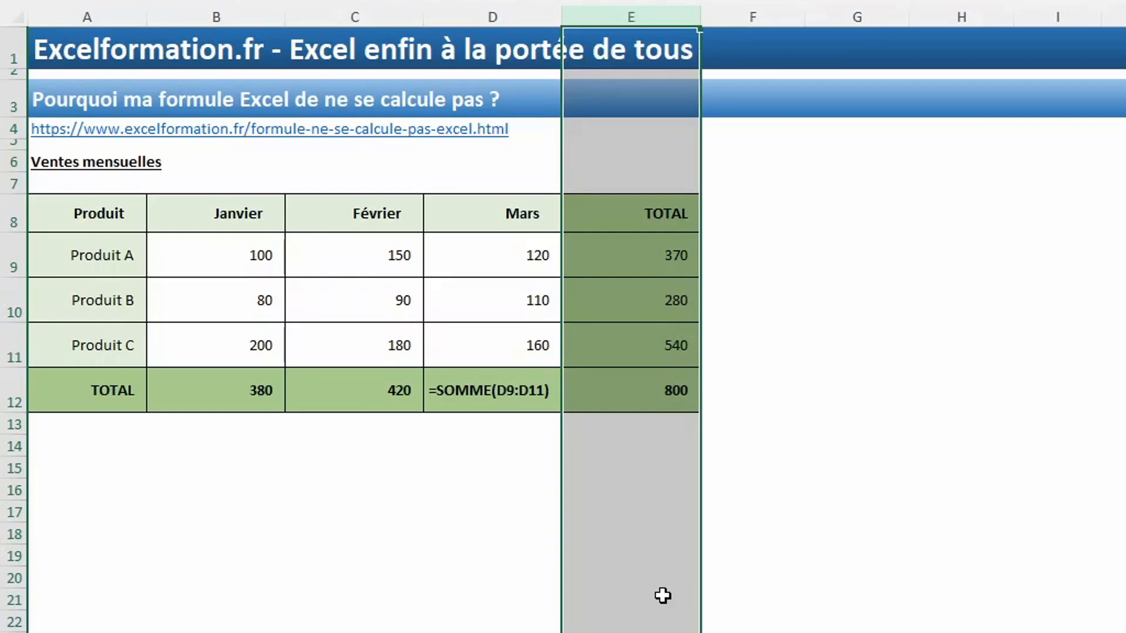
pyautogui.click(505, 12)
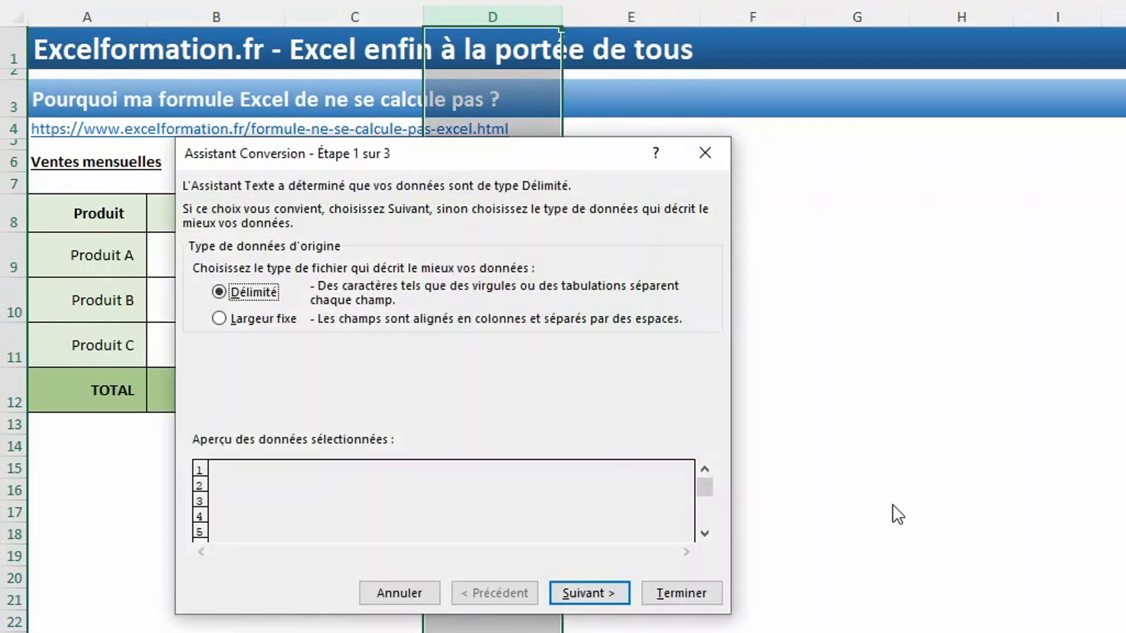
pyautogui.click(692, 599)
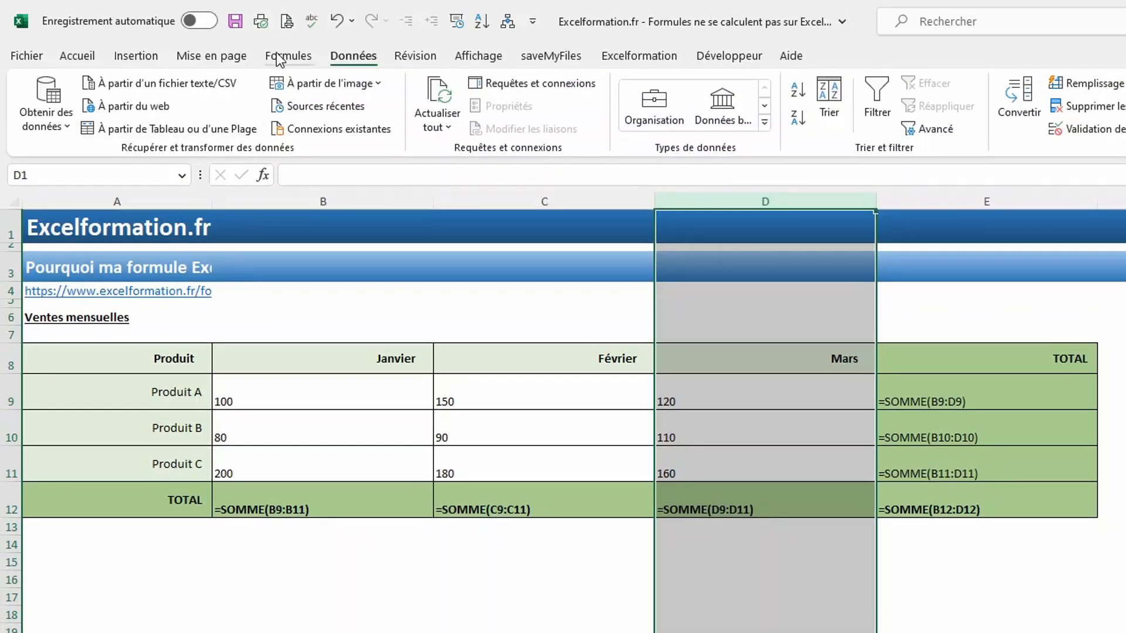
# - Switch the sheet's formula display off, toggle it back on once, and leave it switched off
pyautogui.click(278, 59)
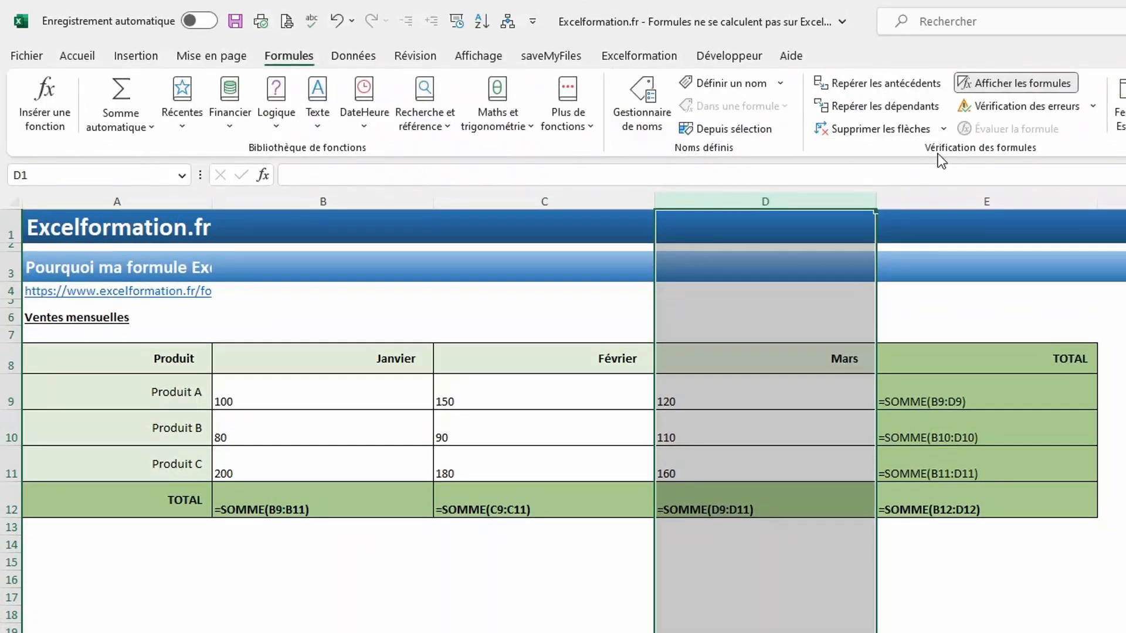
pyautogui.click(1047, 94)
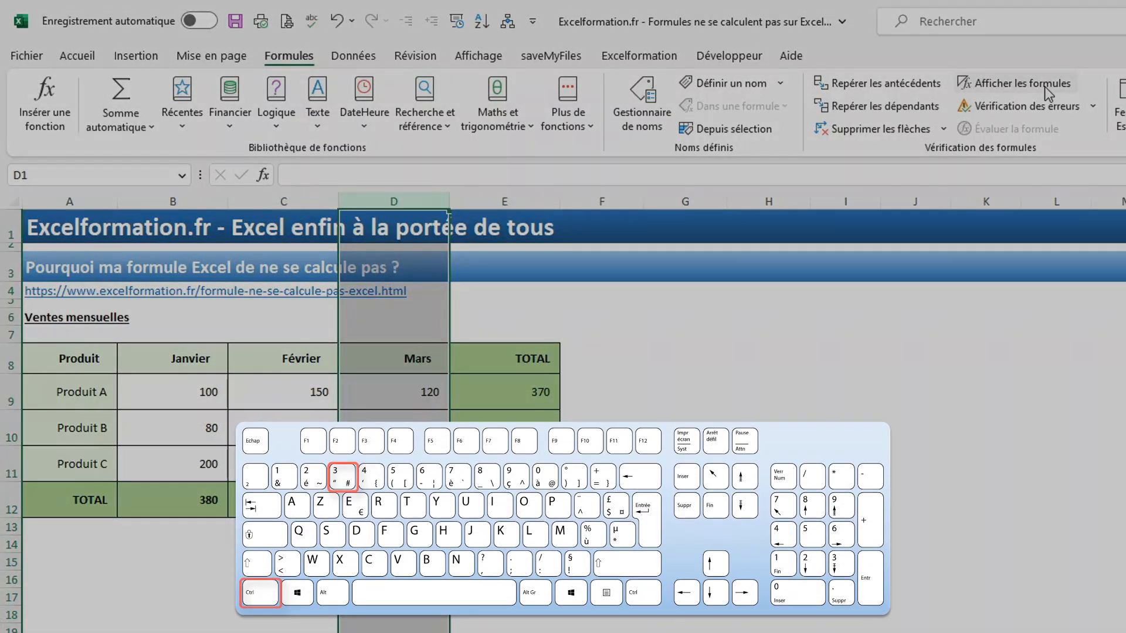
pyautogui.hotkey('ctrl', '"')
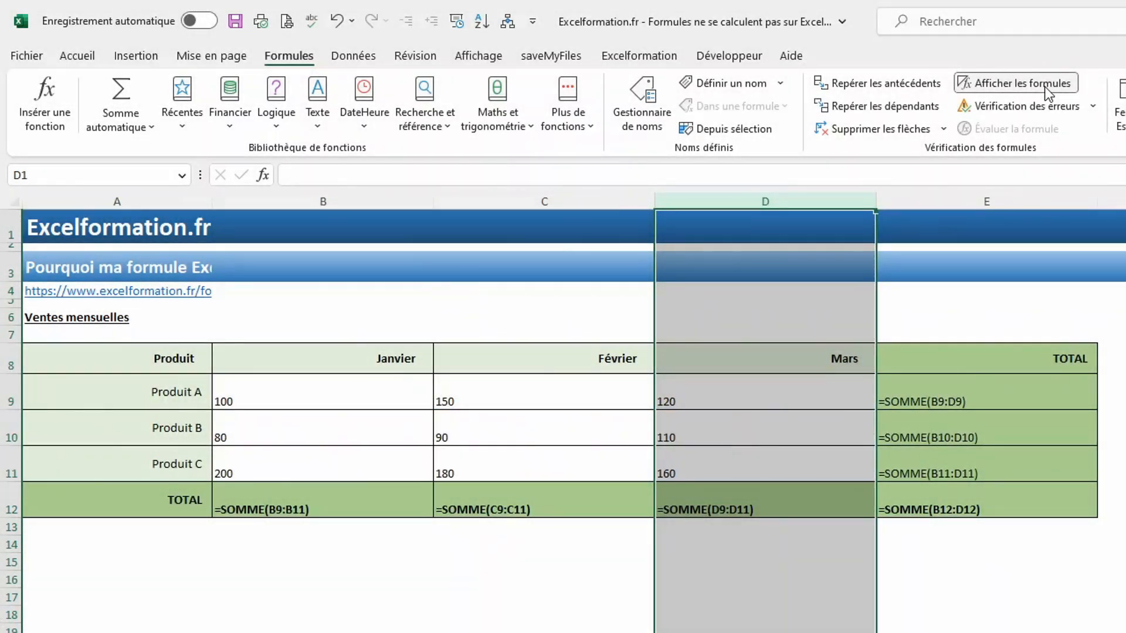
pyautogui.click(1046, 88)
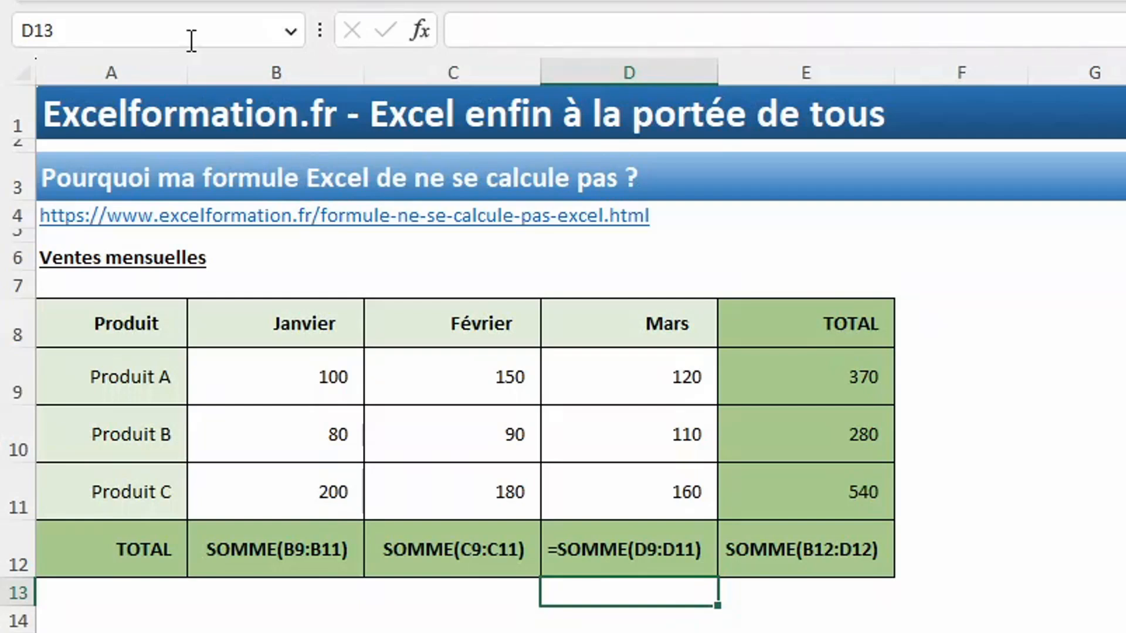
# - Add the missing equals sign at the start of B12 so it contains =SOMME(B9:B11)
pyautogui.click(255, 533)
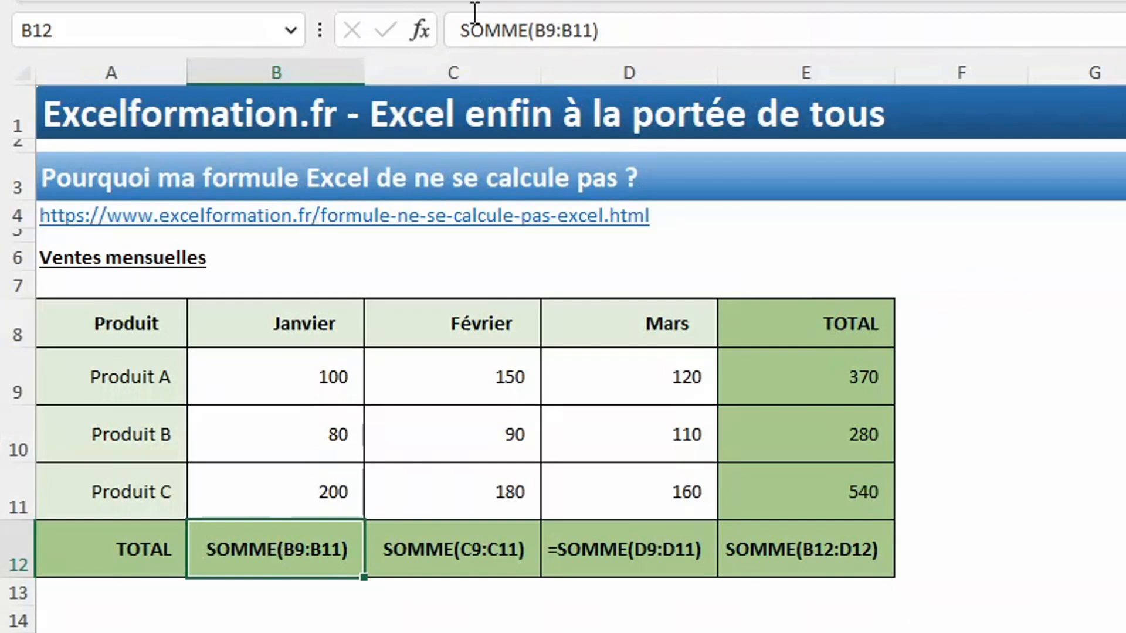
pyautogui.click(454, 17)
pyautogui.write('=')
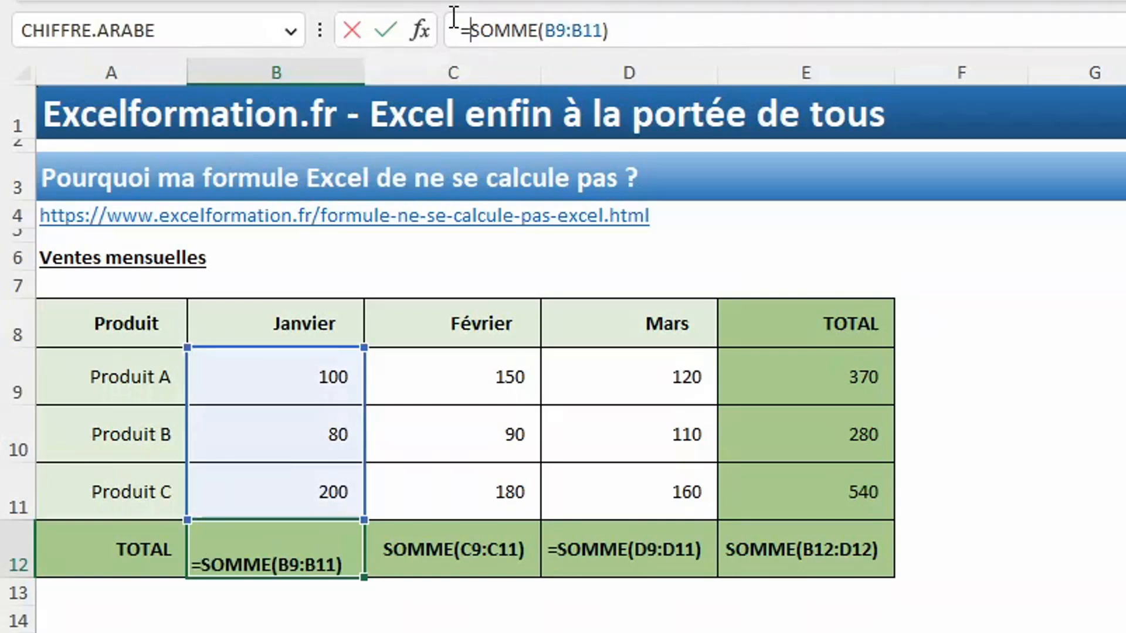
pyautogui.press('Return')
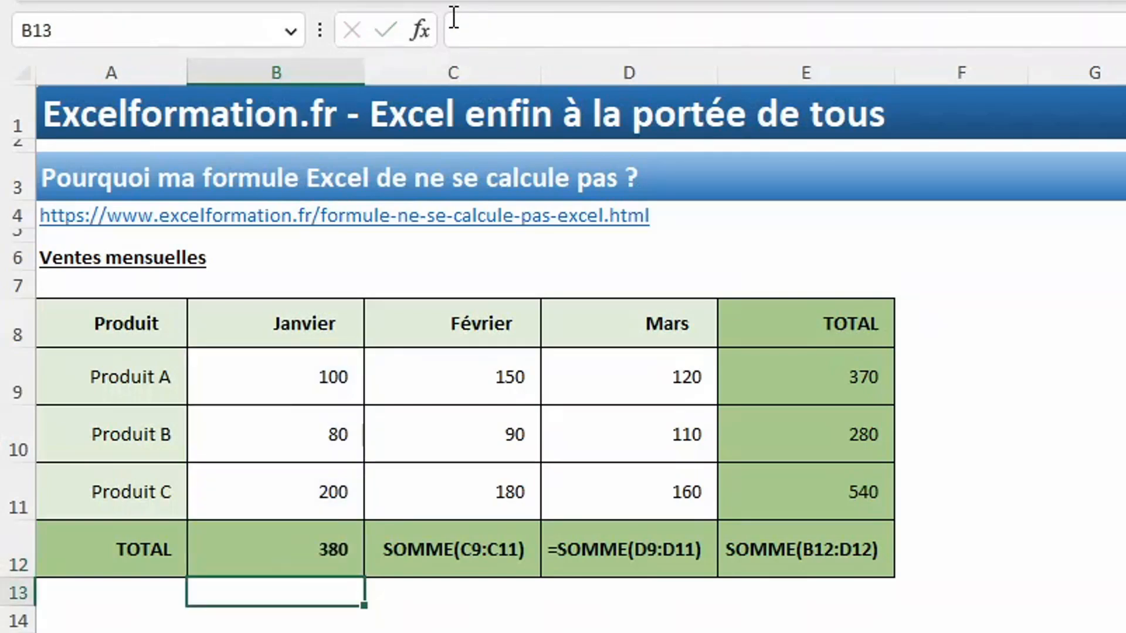
# - Replace the leading equals sign of B12's formula with a plus sign, entering +SOMME(B9:B11)
pyautogui.click(251, 562)
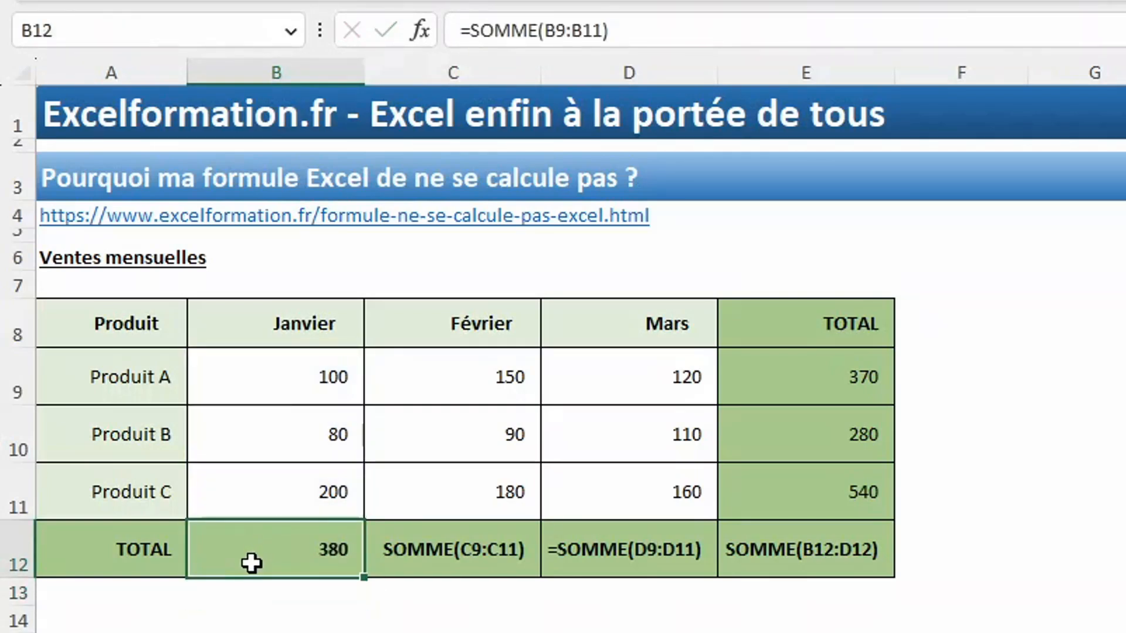
pyautogui.click(475, 36)
pyautogui.press('BackSpace')
pyautogui.write('+')
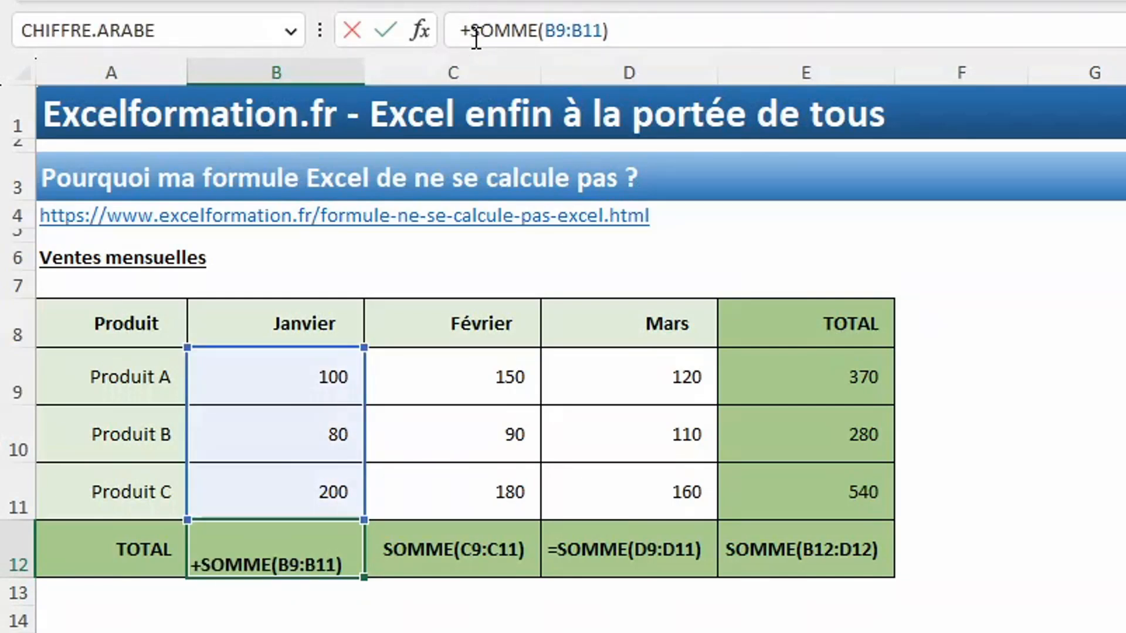
pyautogui.press('Return')
# - Make the formula in B12 start with a minus sign, entering -SOMME(B9:B11)
pyautogui.press('Up')
pyautogui.click(476, 39)
pyautogui.press('BackSpace')
pyautogui.hotkey('ctrl', 'Return')
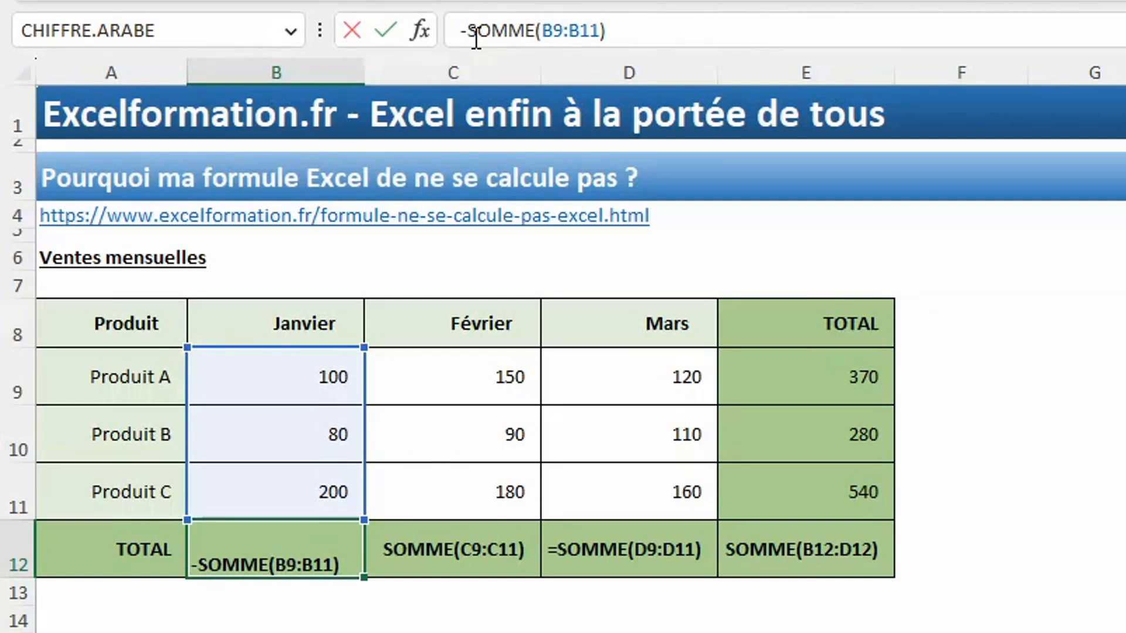
pyautogui.press('Return')
pyautogui.press('Up')
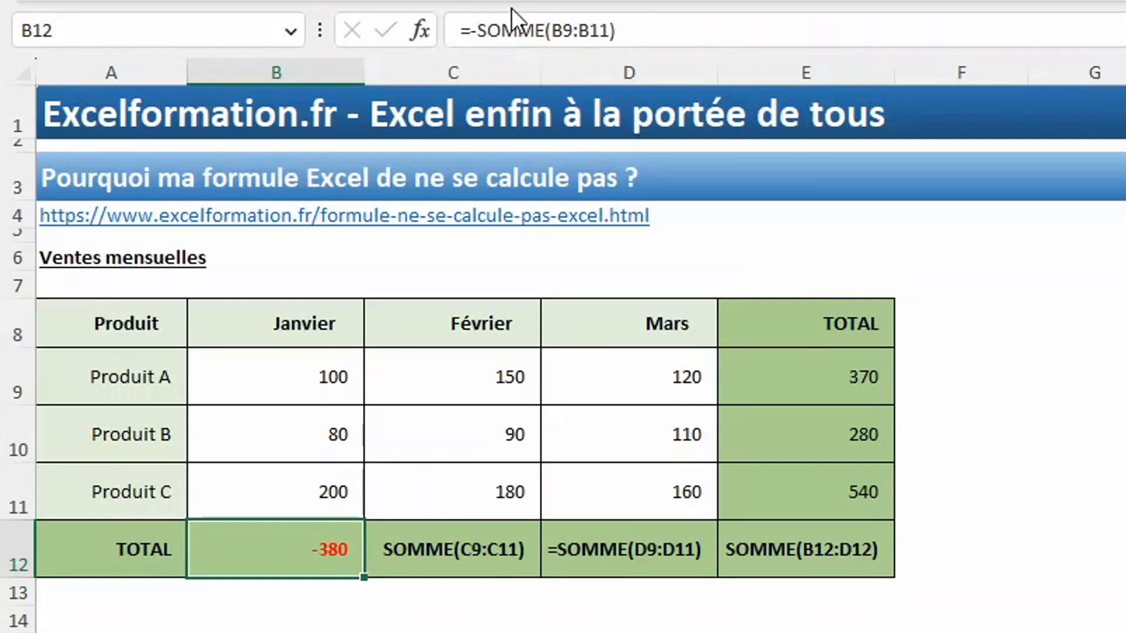
# - Remove the leading space before the equals sign in C12 so it contains =SOMME(C9:C11)
pyautogui.click(488, 550)
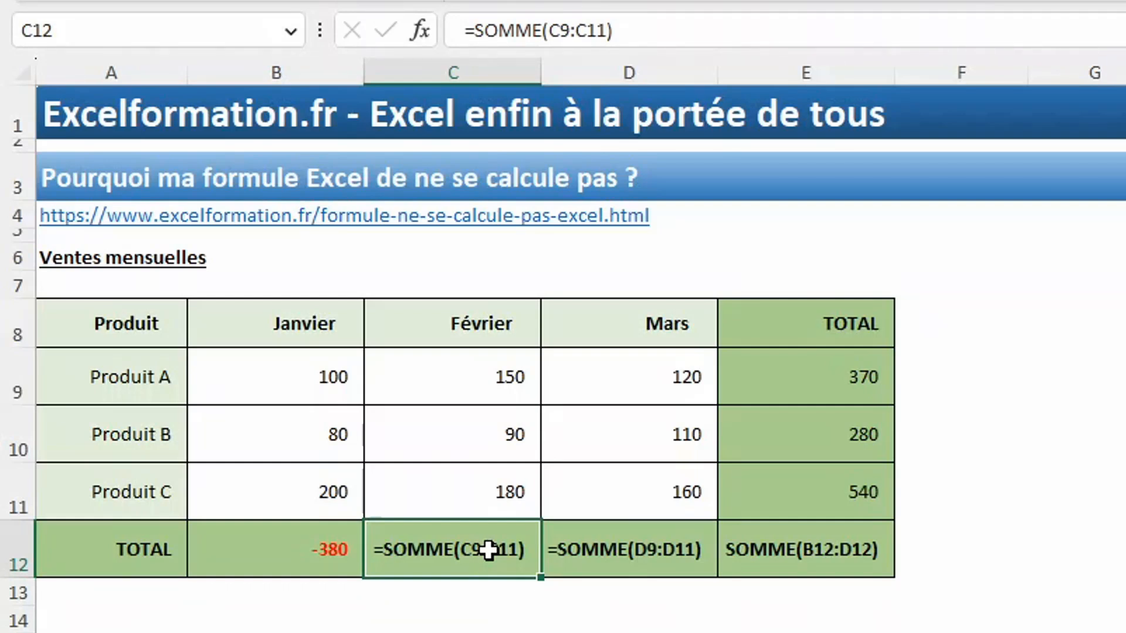
pyautogui.click(467, 28)
pyautogui.press('Left')
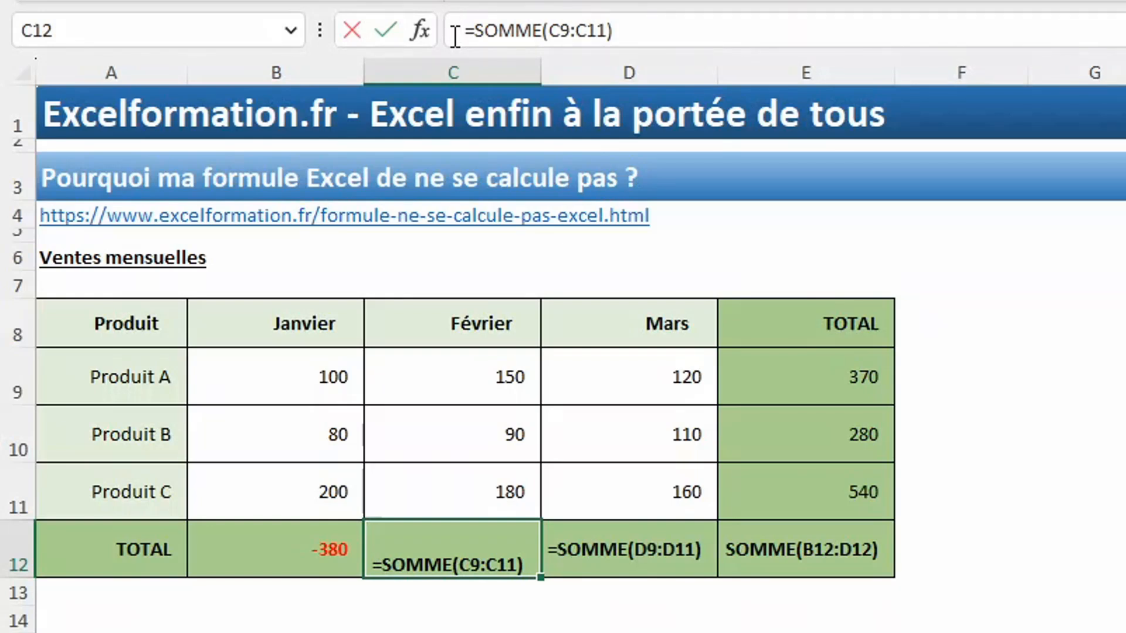
pyautogui.press('Delete')
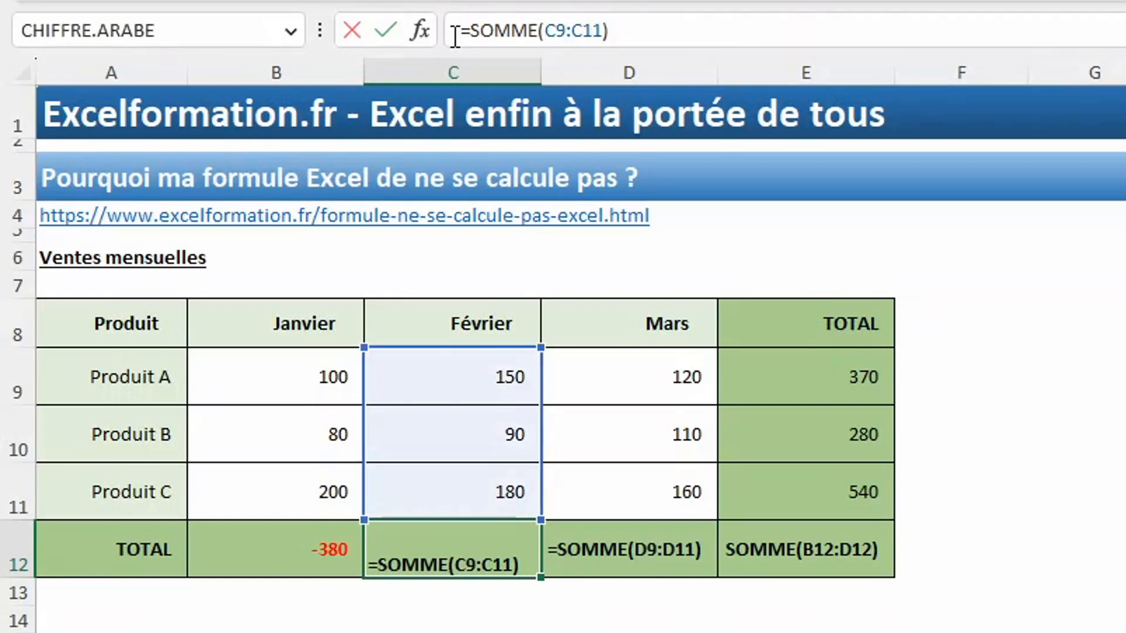
pyautogui.press('Return')
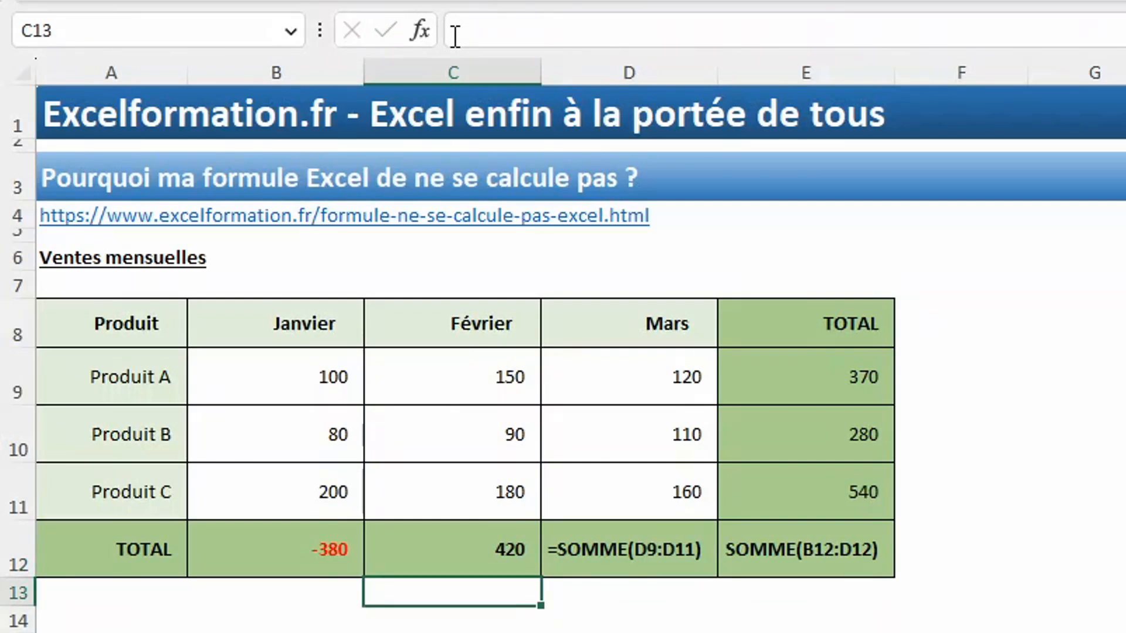
# - Remove the leading apostrophe from D12 so it contains =SOMME(D9:D11)
pyautogui.click(589, 541)
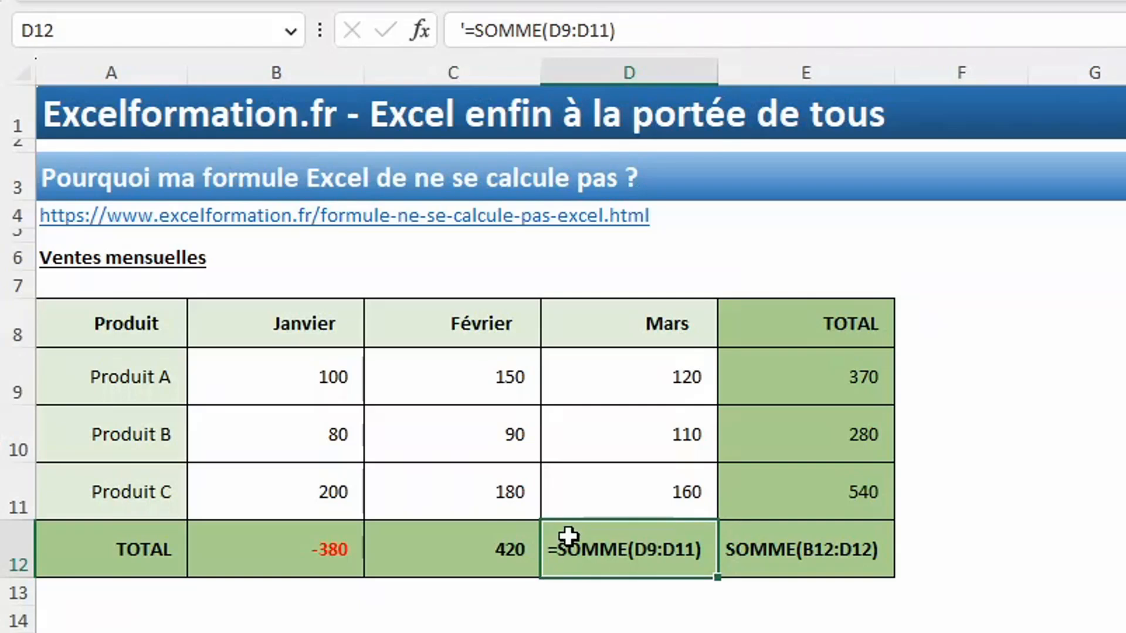
pyautogui.click(467, 30)
pyautogui.press('BackSpace')
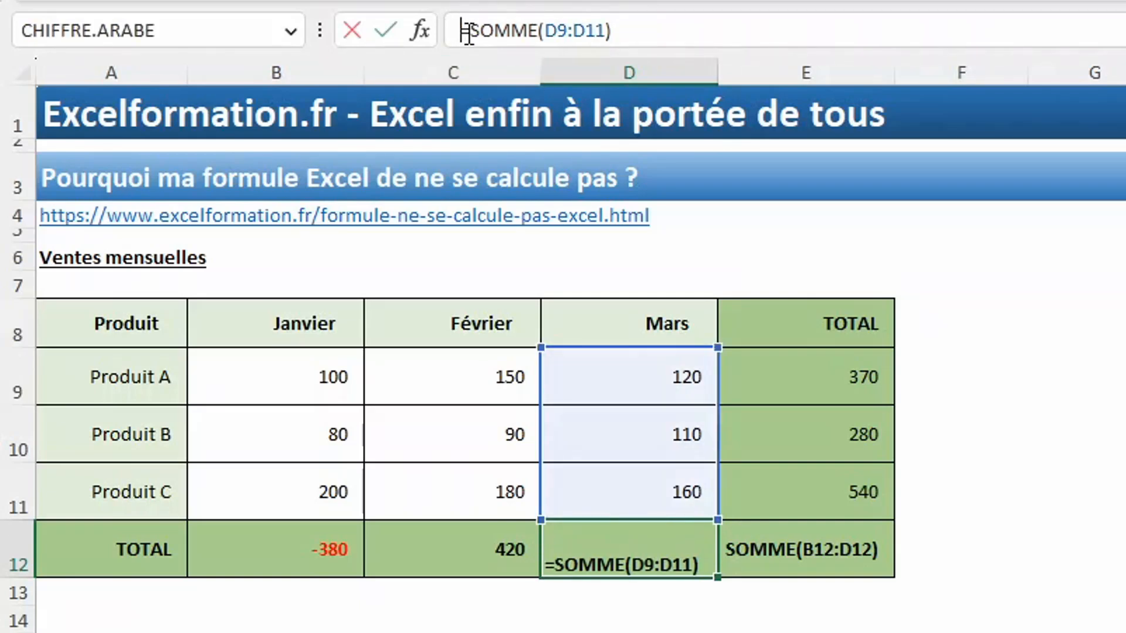
pyautogui.press('Return')
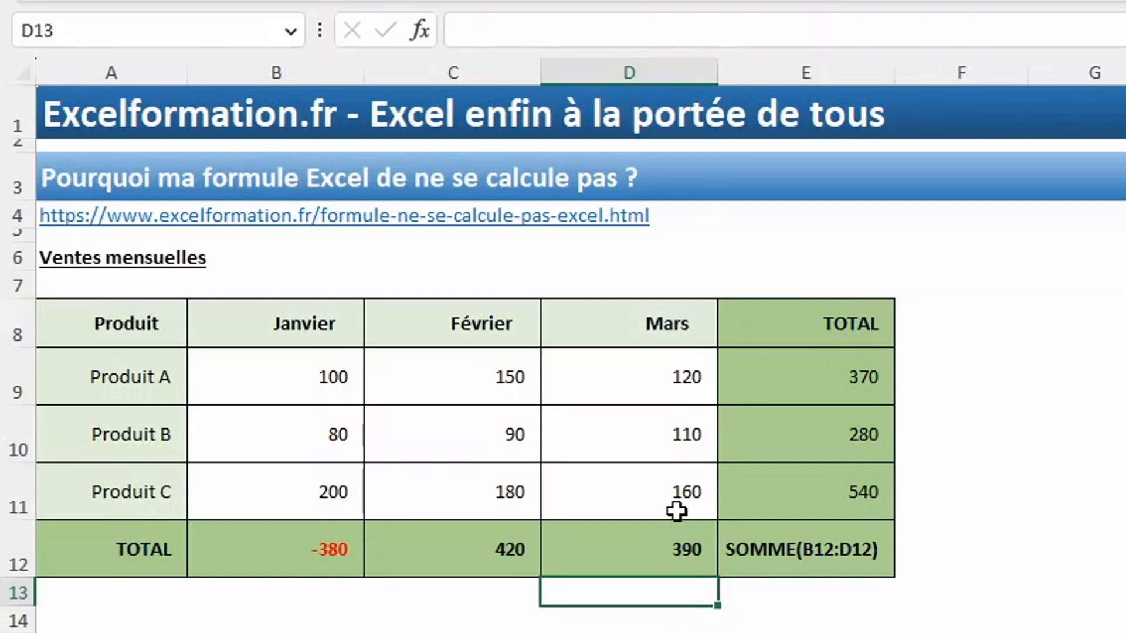
# - Remove the quotation marks around the expression in E12 so the cell contains =SOMME(B12:D12)
pyautogui.click(772, 553)
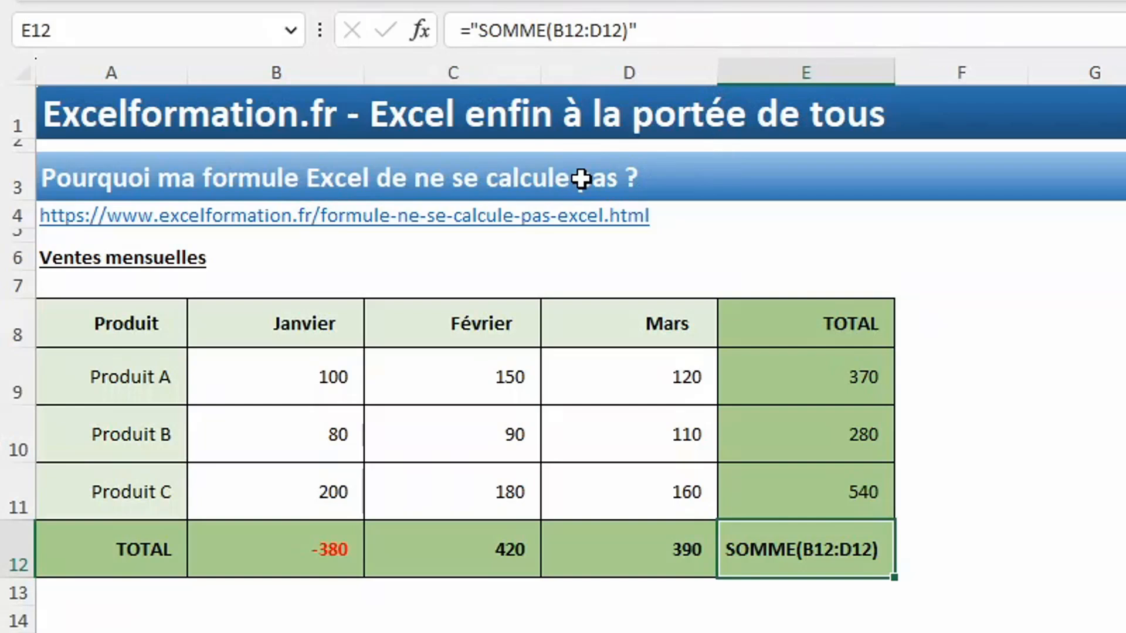
pyautogui.click(480, 25)
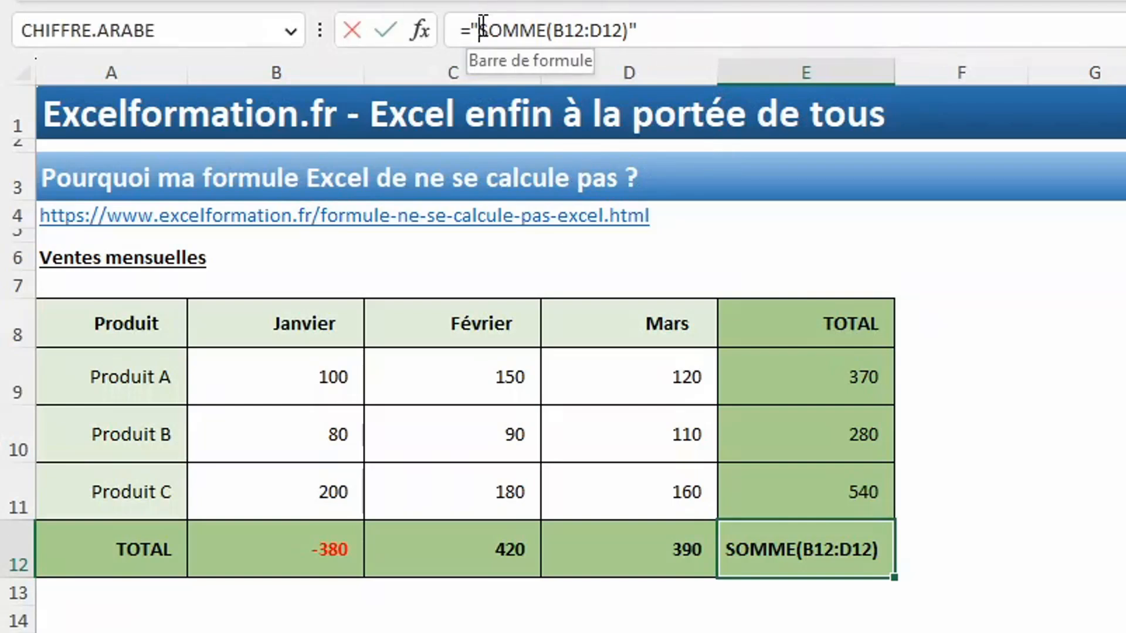
pyautogui.press('Delete')
pyautogui.click(747, 18)
pyautogui.press('BackSpace')
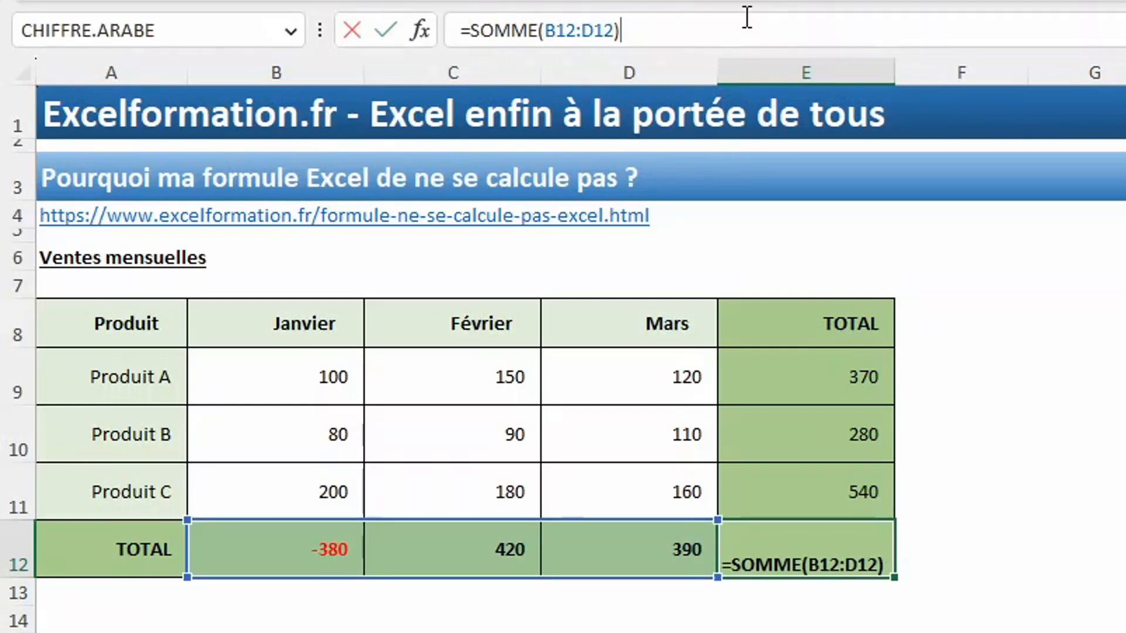
pyautogui.press('Return')
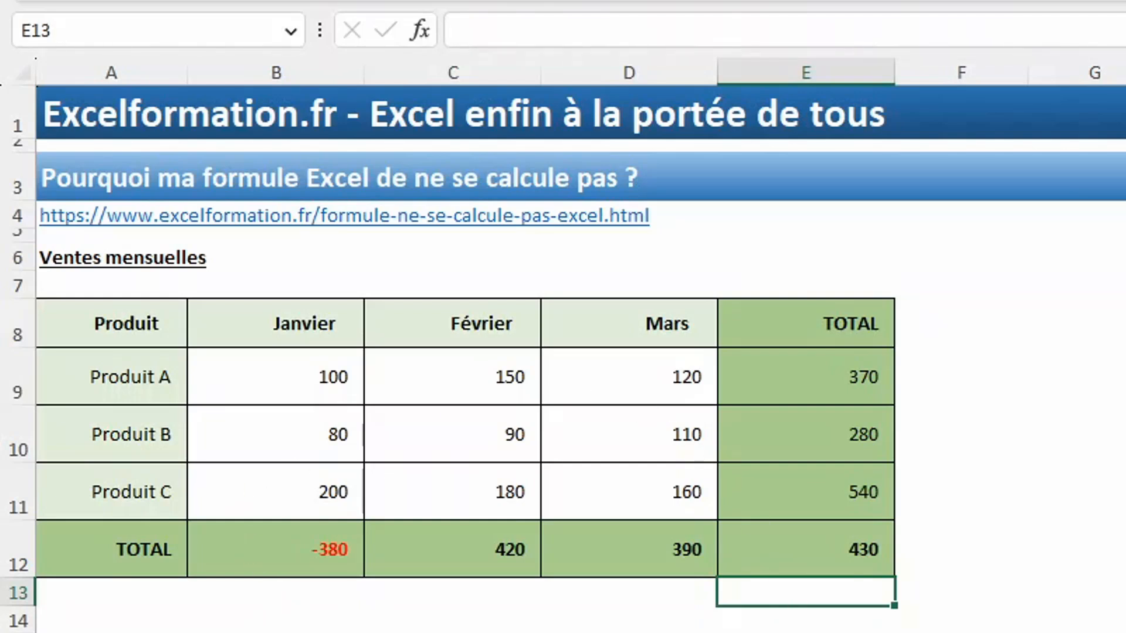
# - Delete the minus sign from B12's formula so it contains =SOMME(B9:B11)
pyautogui.click(299, 542)
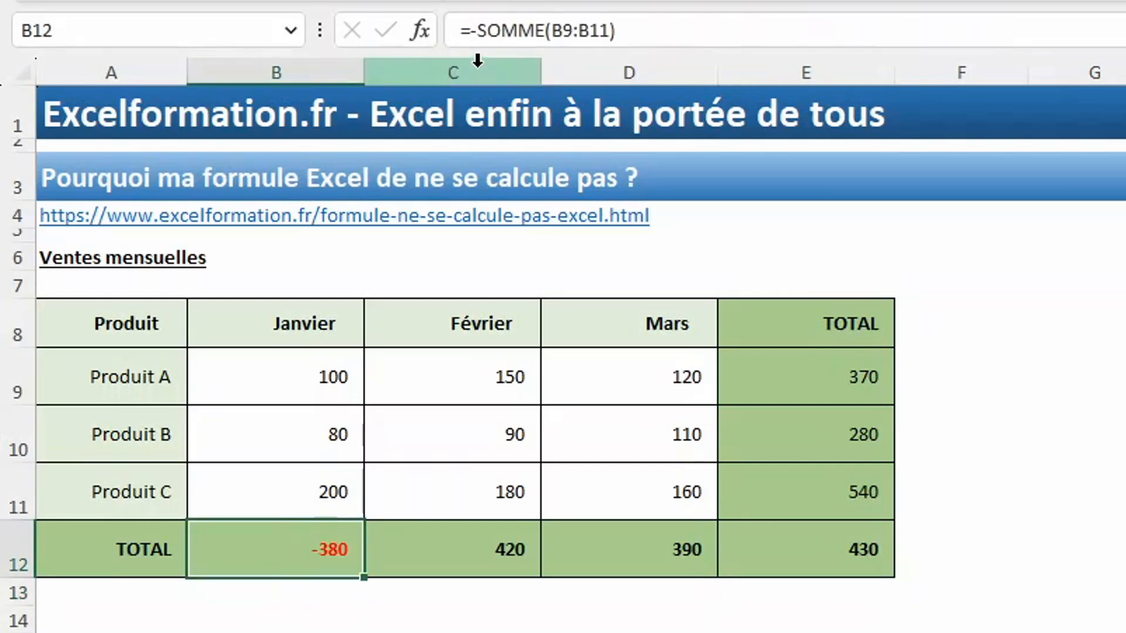
pyautogui.click(481, 44)
pyautogui.press('BackSpace')
pyautogui.press('Return')
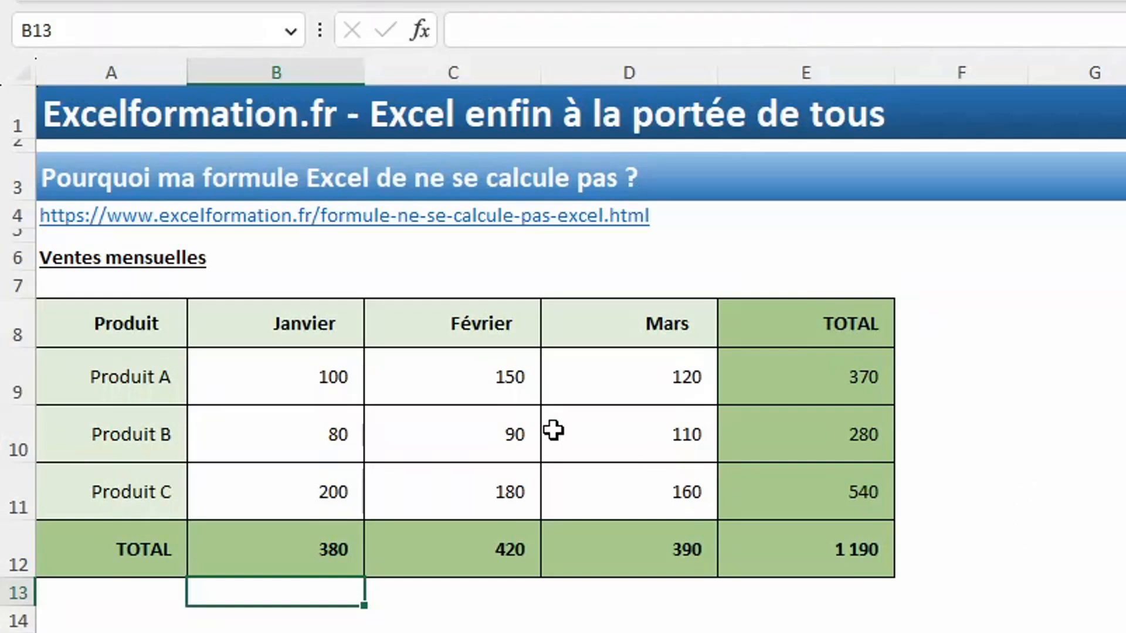
# - Set the February sales of Produit B in C10 to 500
pyautogui.click(466, 434)
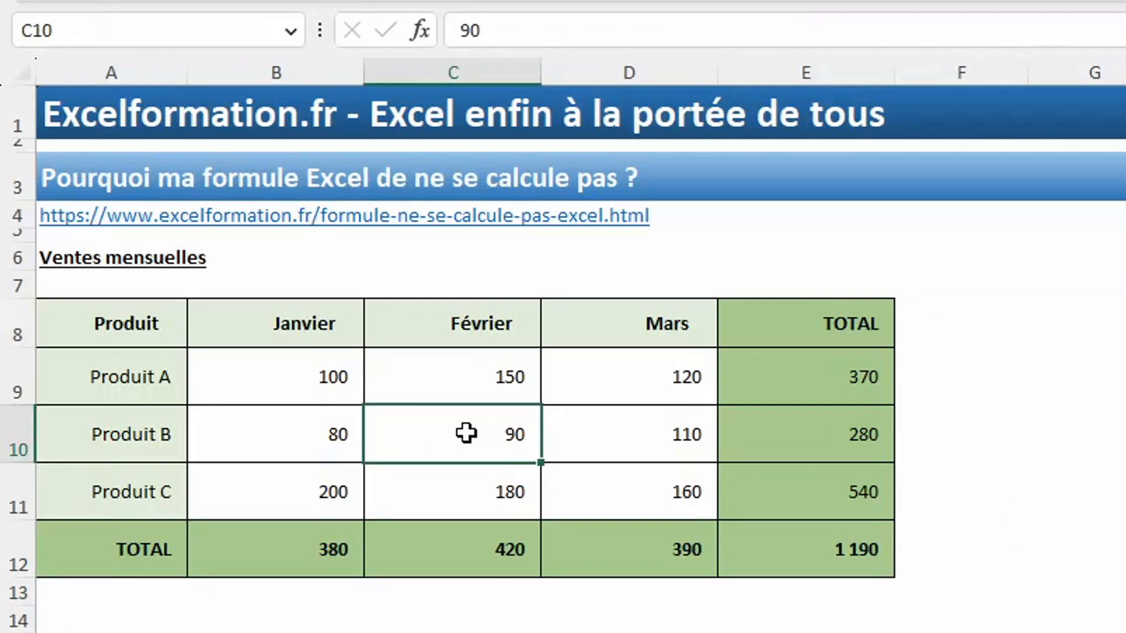
pyautogui.write('500')
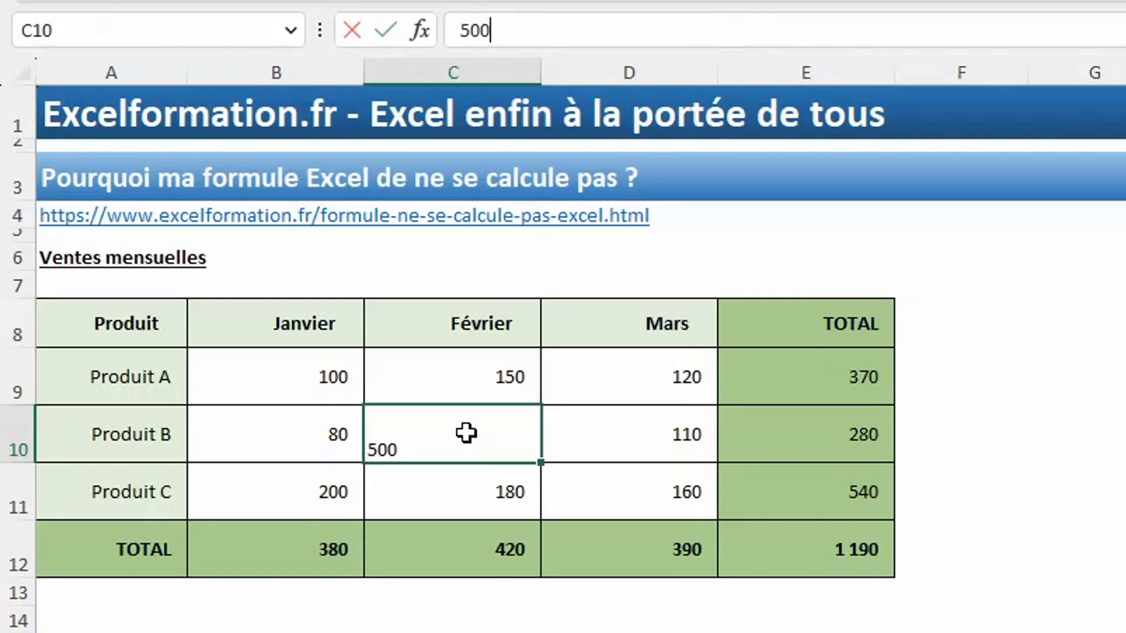
pyautogui.press('Return')
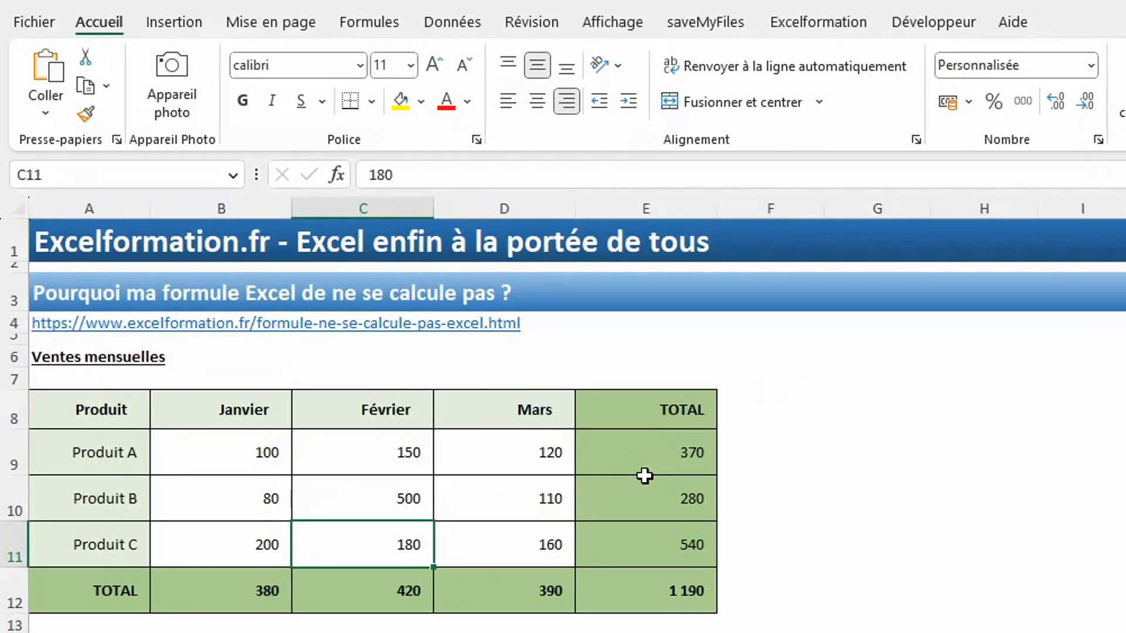
# - Switch the workbook's calculation mode to Automatique so the totals recalculate on their own
pyautogui.click(367, 23)
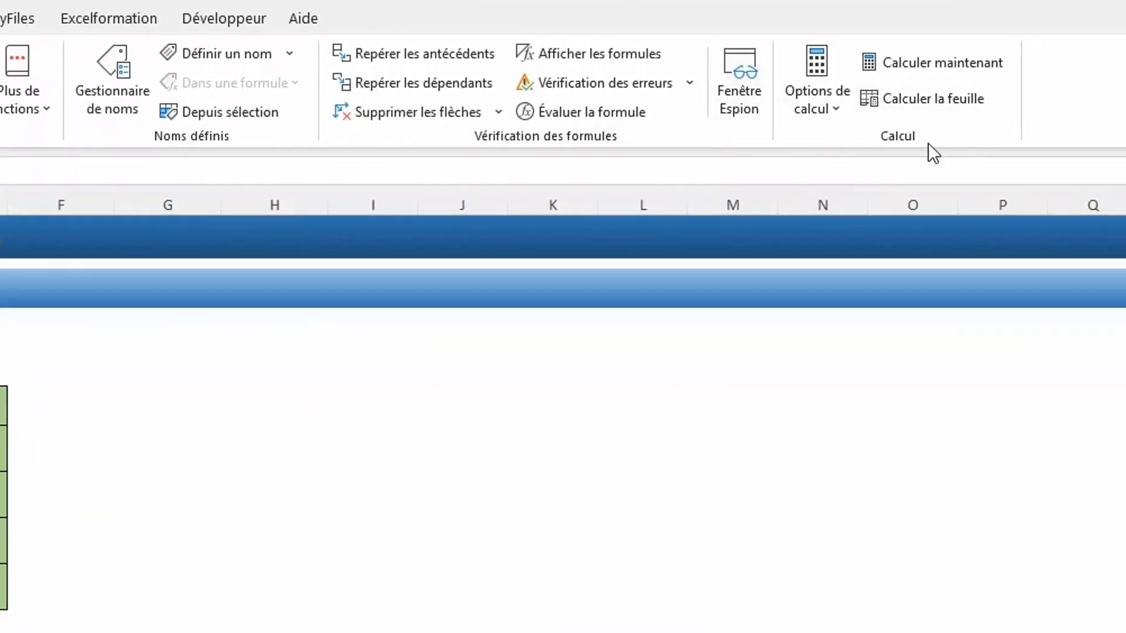
pyautogui.click(826, 112)
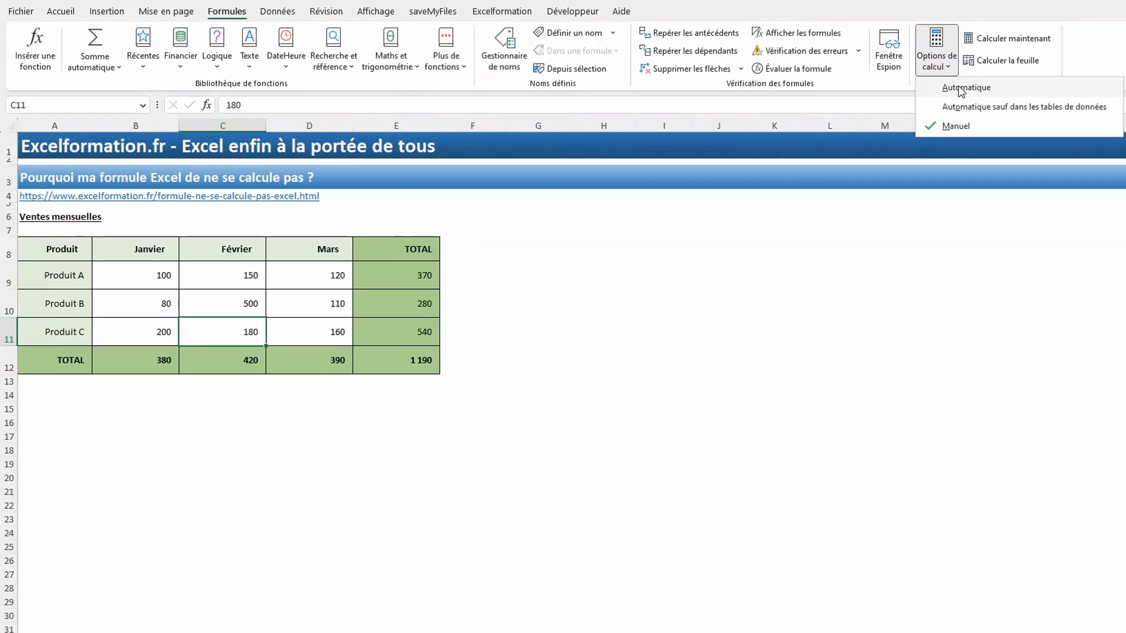
pyautogui.click(961, 89)
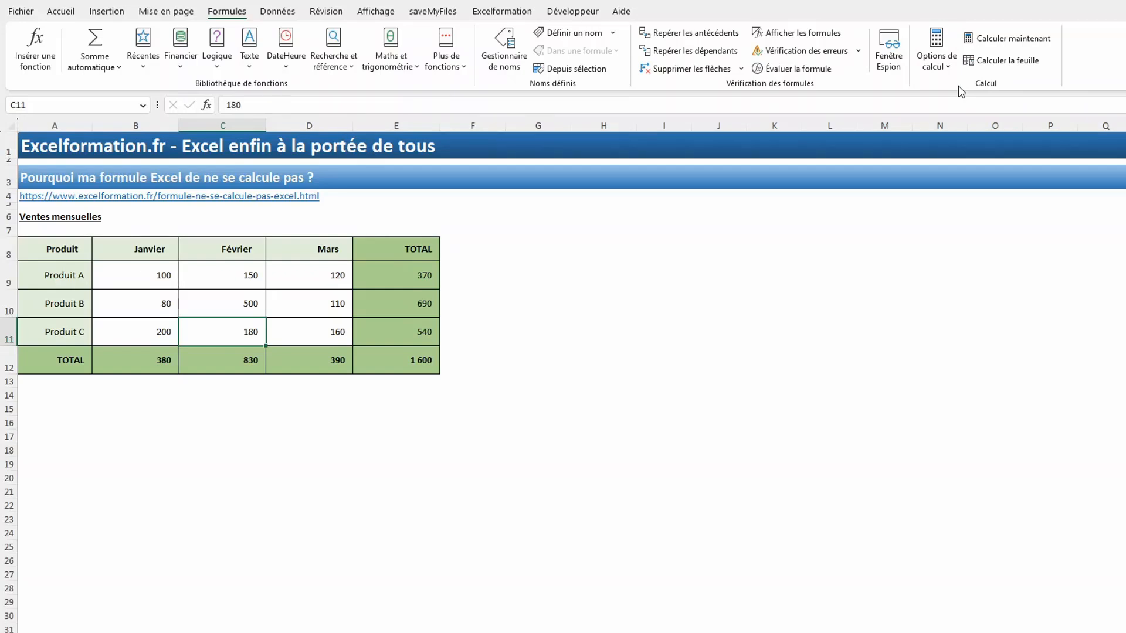
# - Set the February sales of Produit B in C10 to 100 to test automatic recalculation
pyautogui.click(241, 302)
pyautogui.write('100')
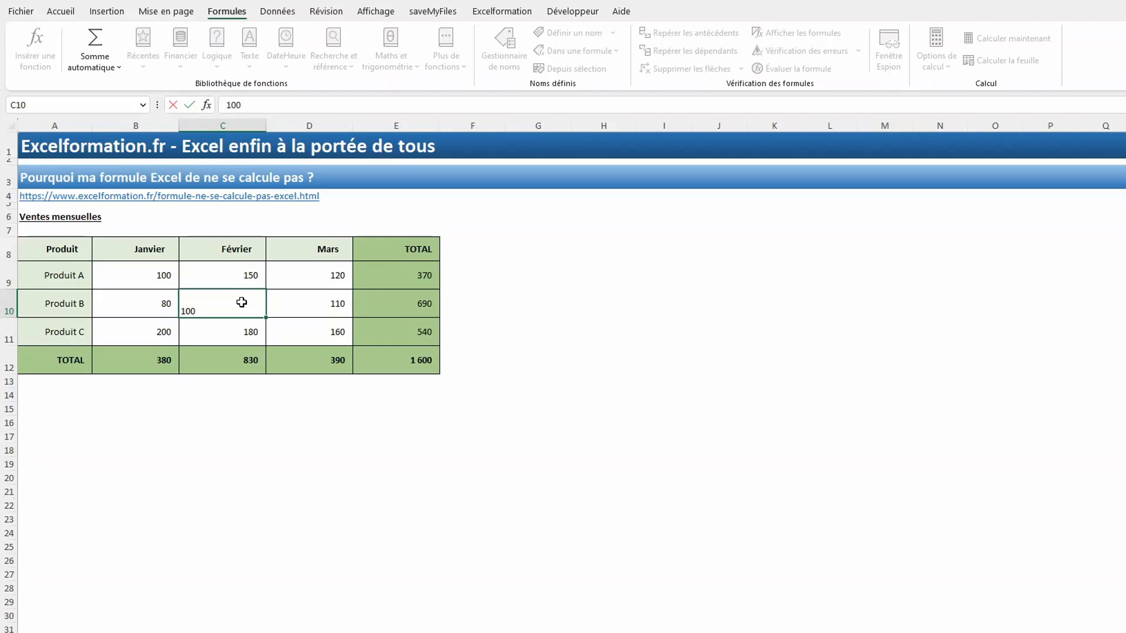
pyautogui.press('Return')
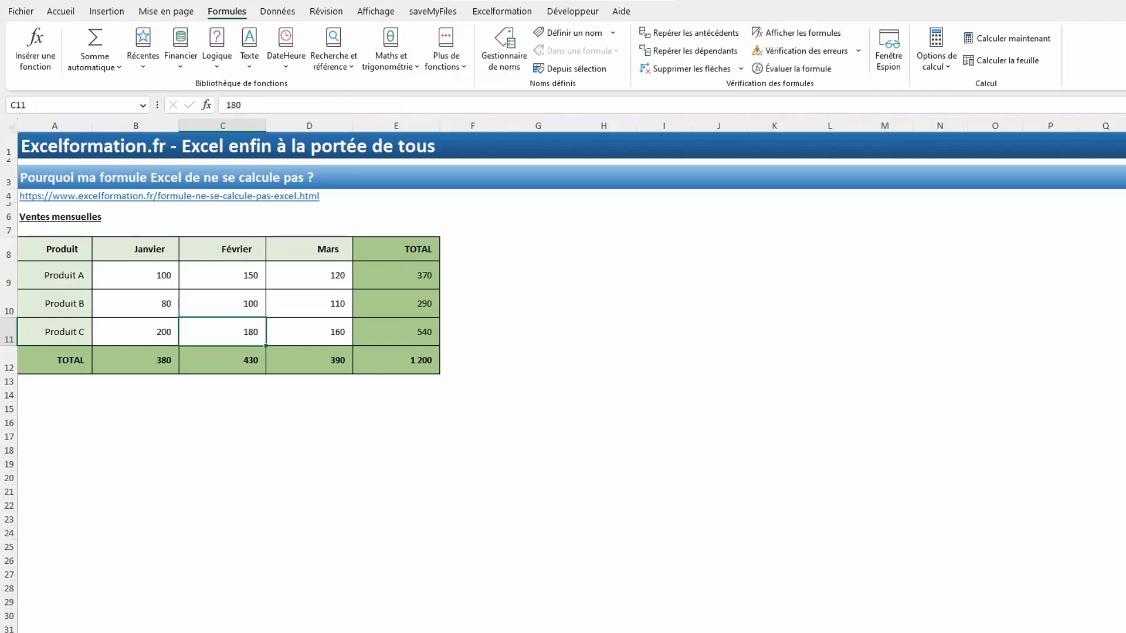
# - Switch the workbook's calculation mode to Manuel
pyautogui.click(940, 61)
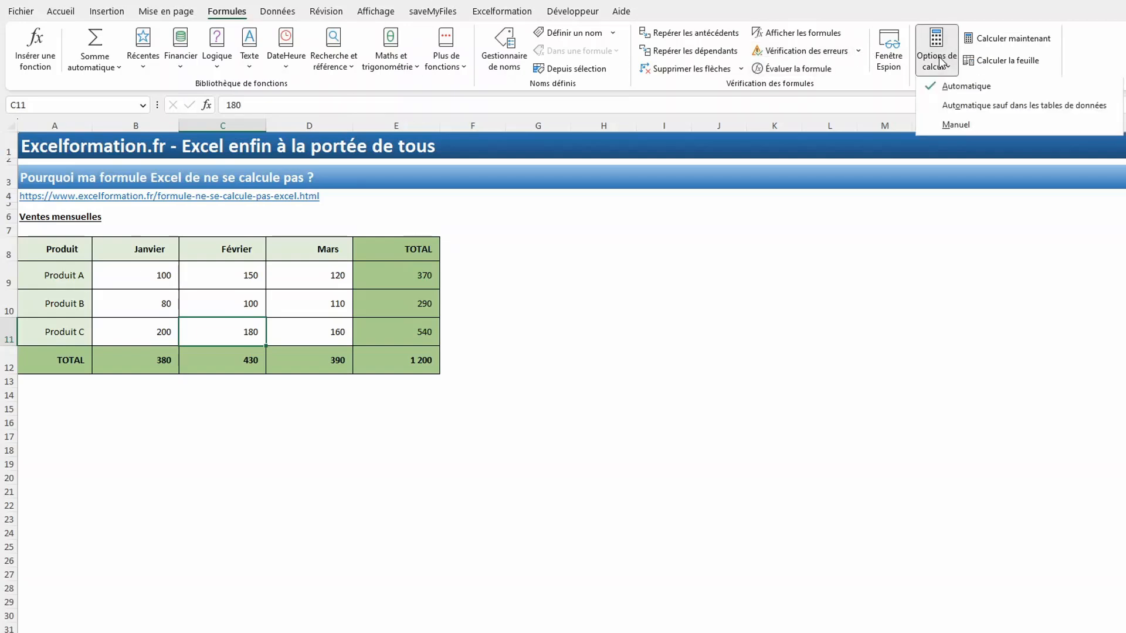
pyautogui.click(942, 127)
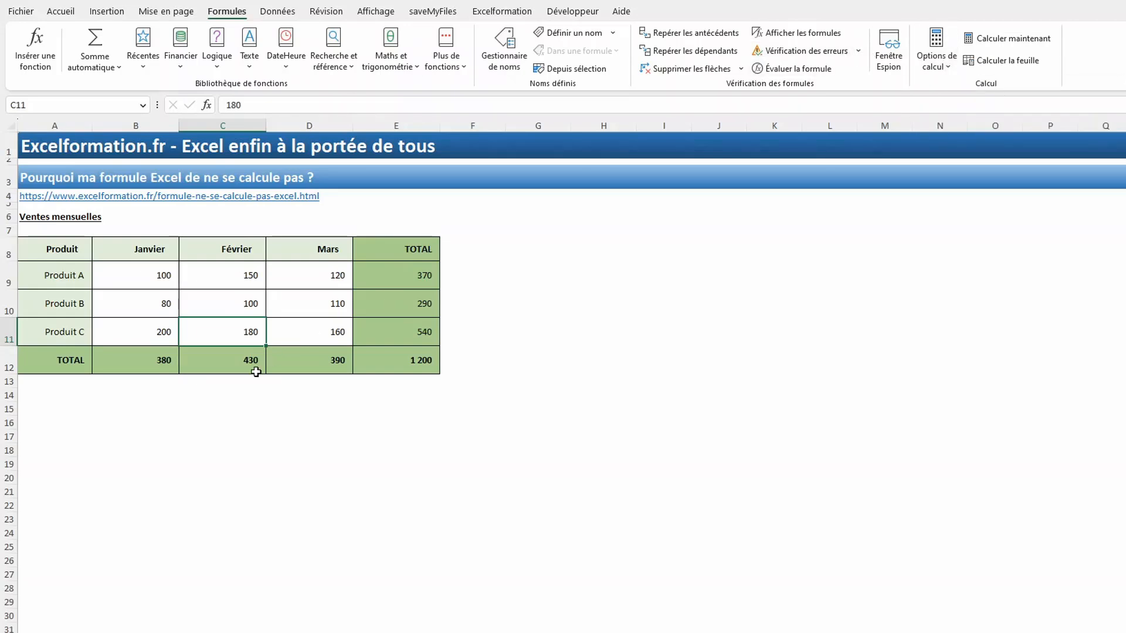
# - Set the February sales of Produit B in C10 to 1000 and manually recalculate the current sheet
pyautogui.click(244, 301)
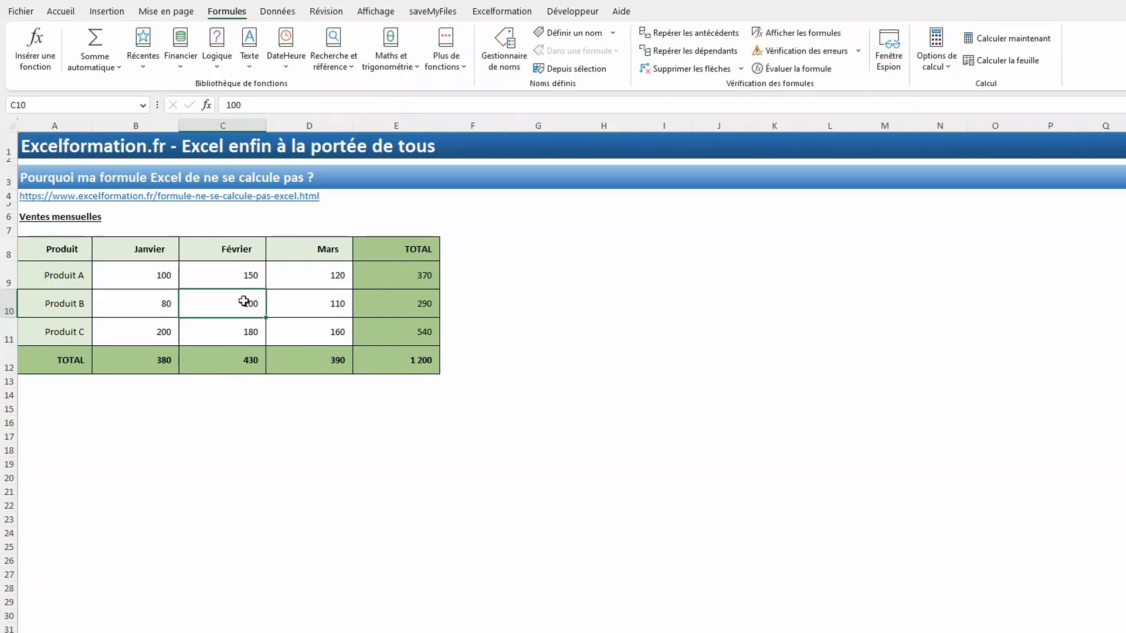
pyautogui.write('1000')
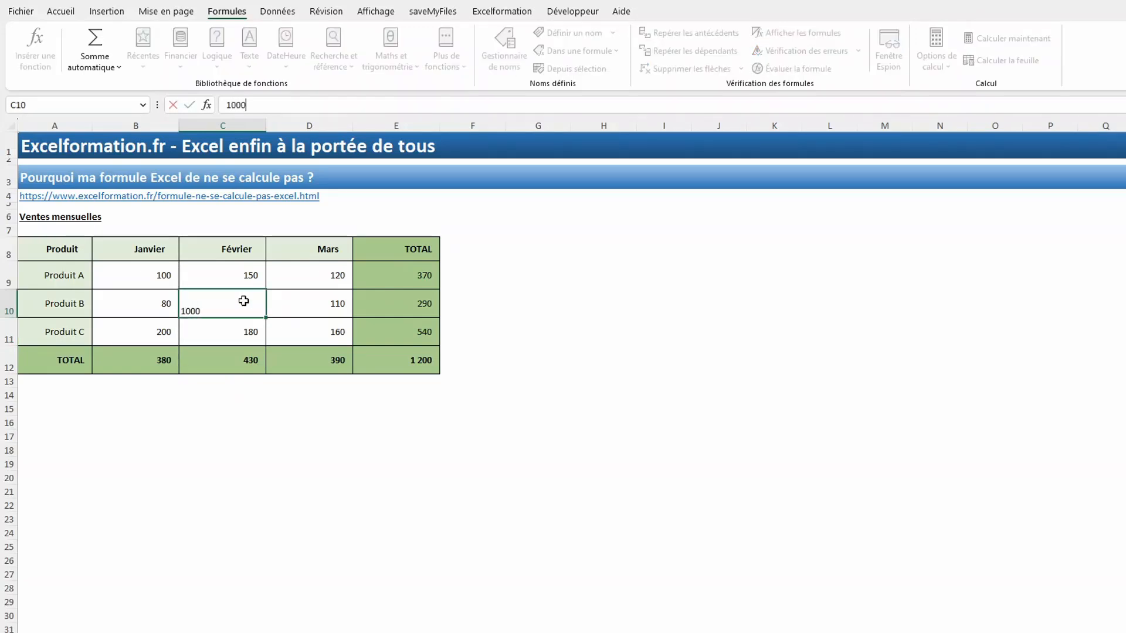
pyautogui.press('Return')
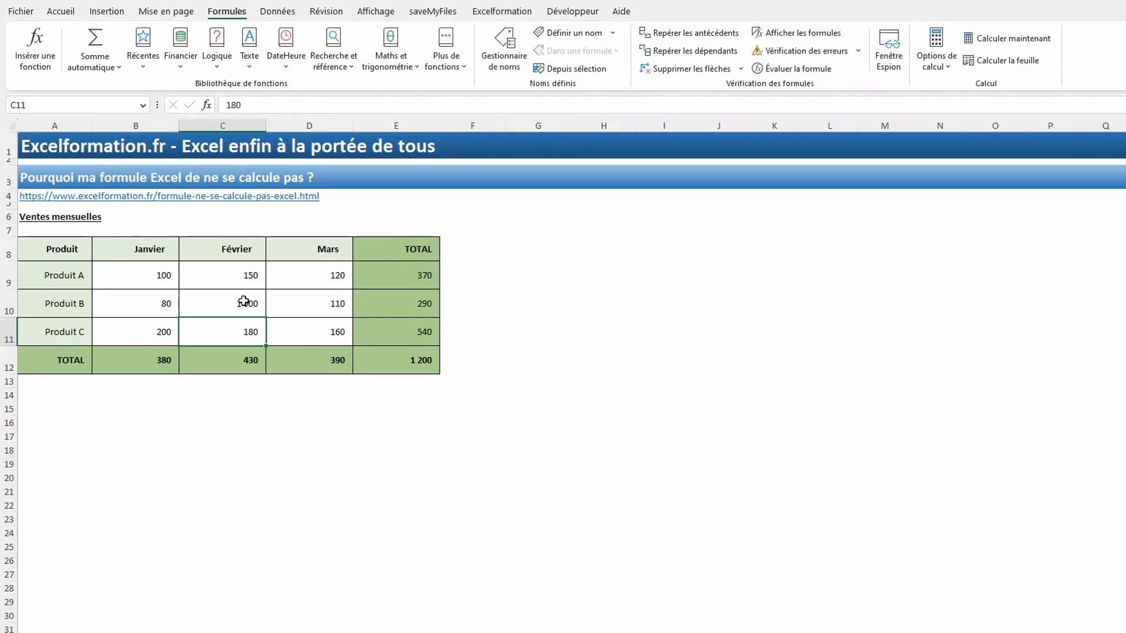
pyautogui.click(1016, 61)
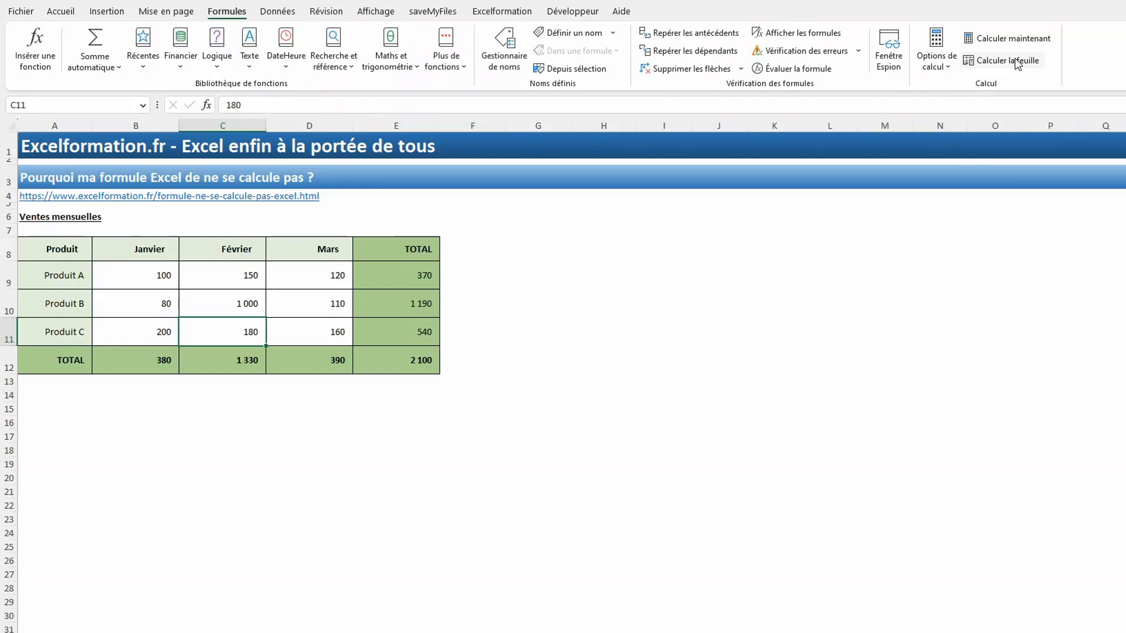